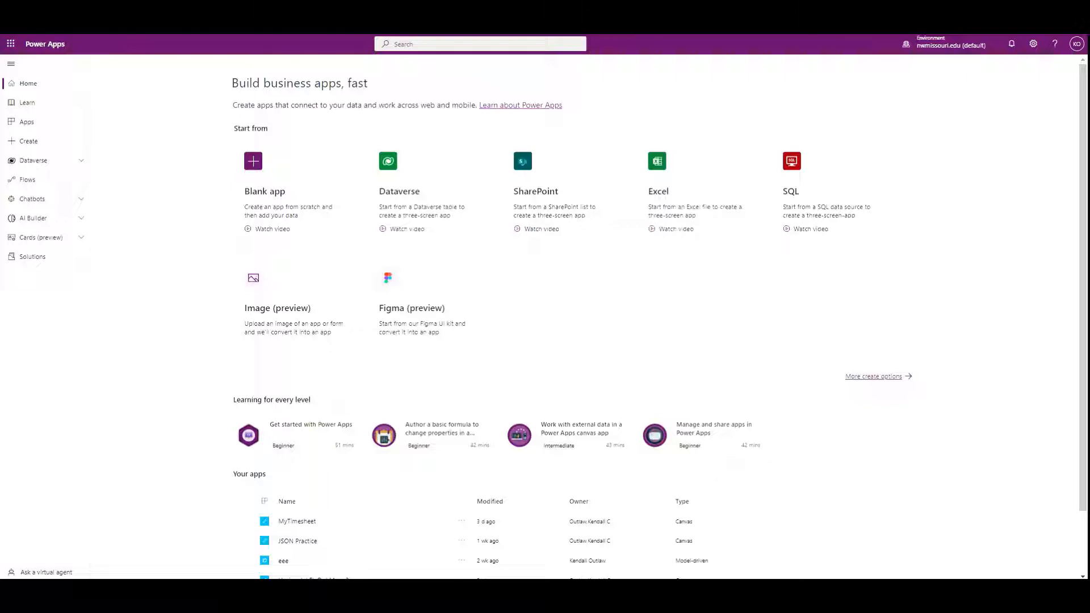
Create a blank canvas app named Restaurants in Tablet format
left_click(257, 168)
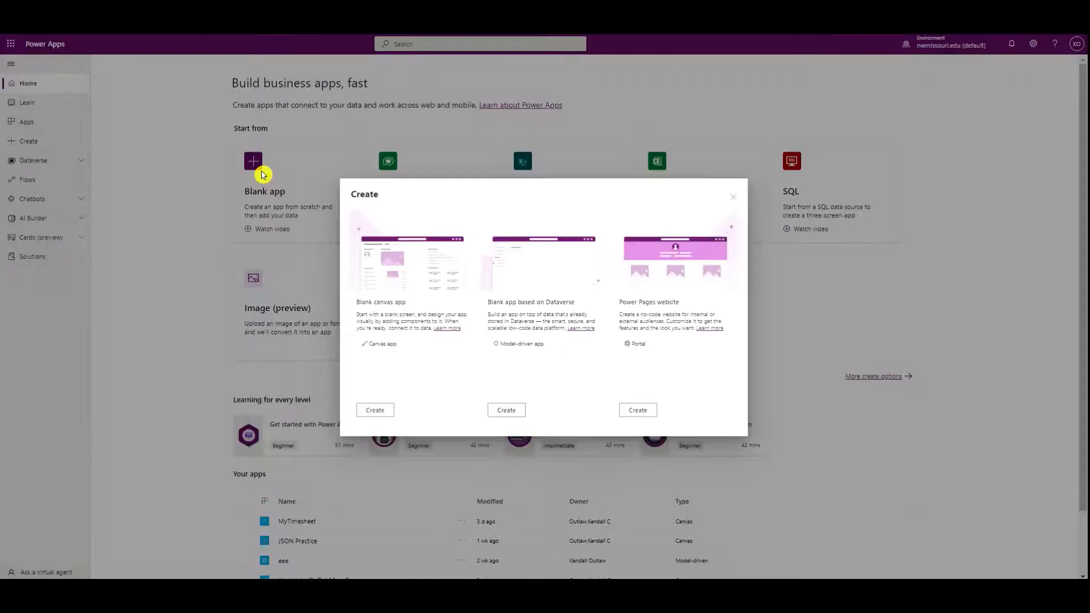
left_click(366, 411)
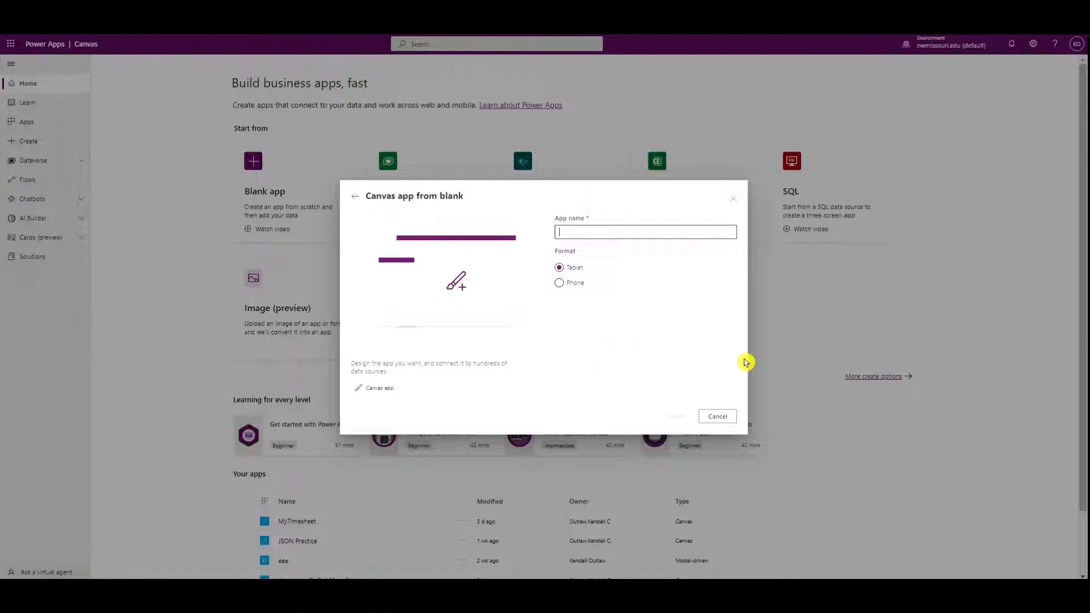
type("Restaurants")
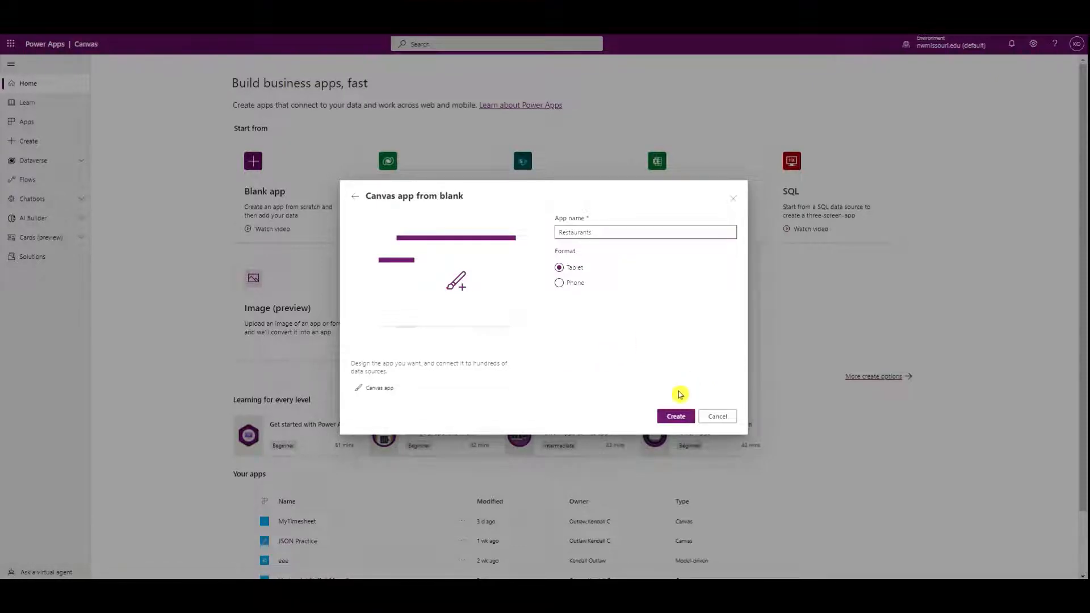
left_click(675, 416)
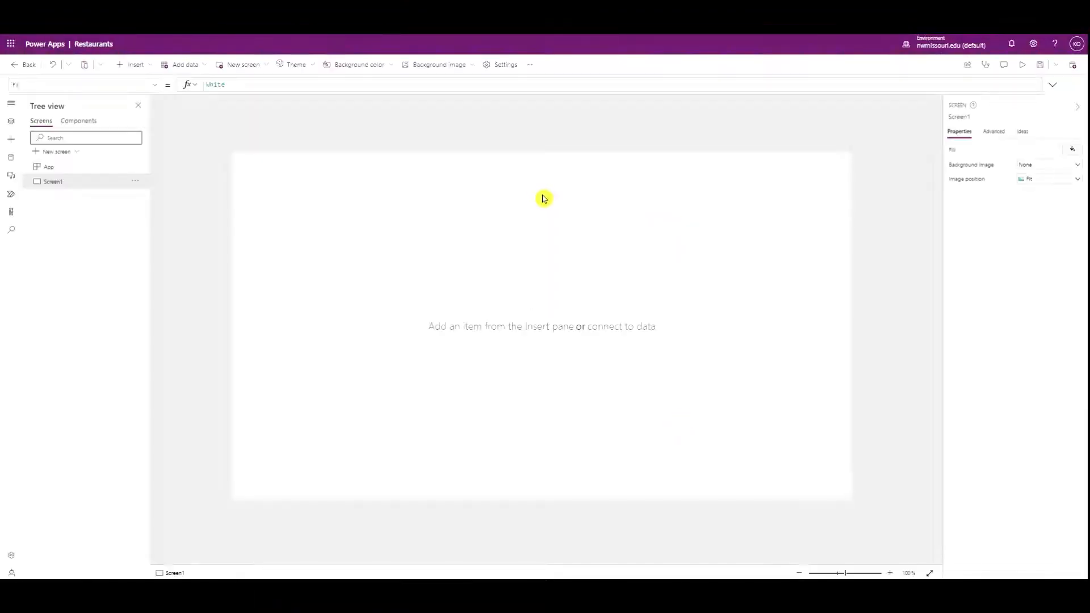
Insert a text label on the blank screen and set its text to "Name"
left_click(147, 66)
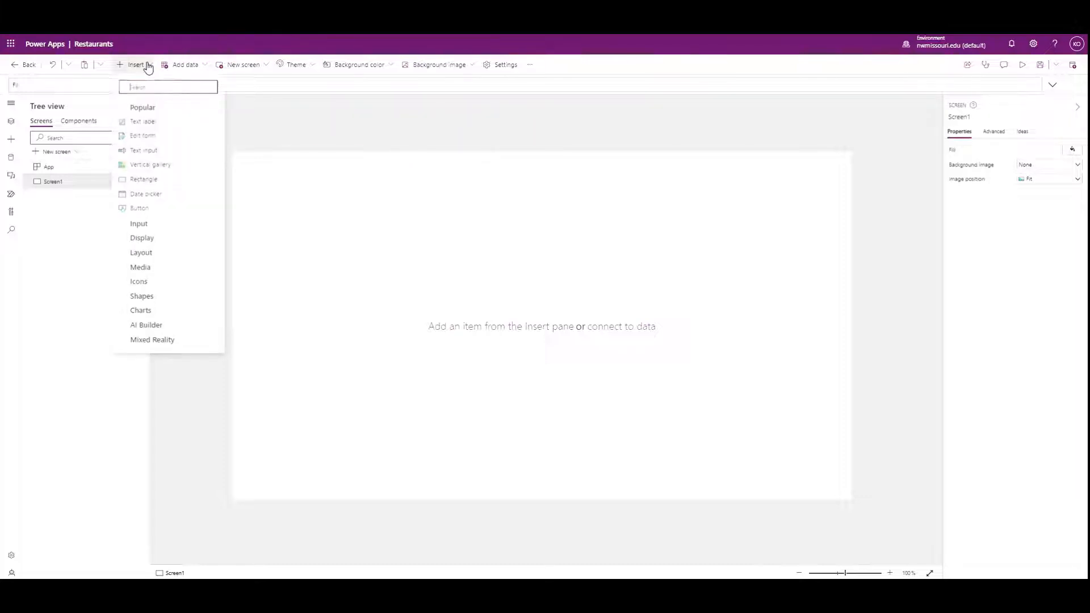
left_click(149, 121)
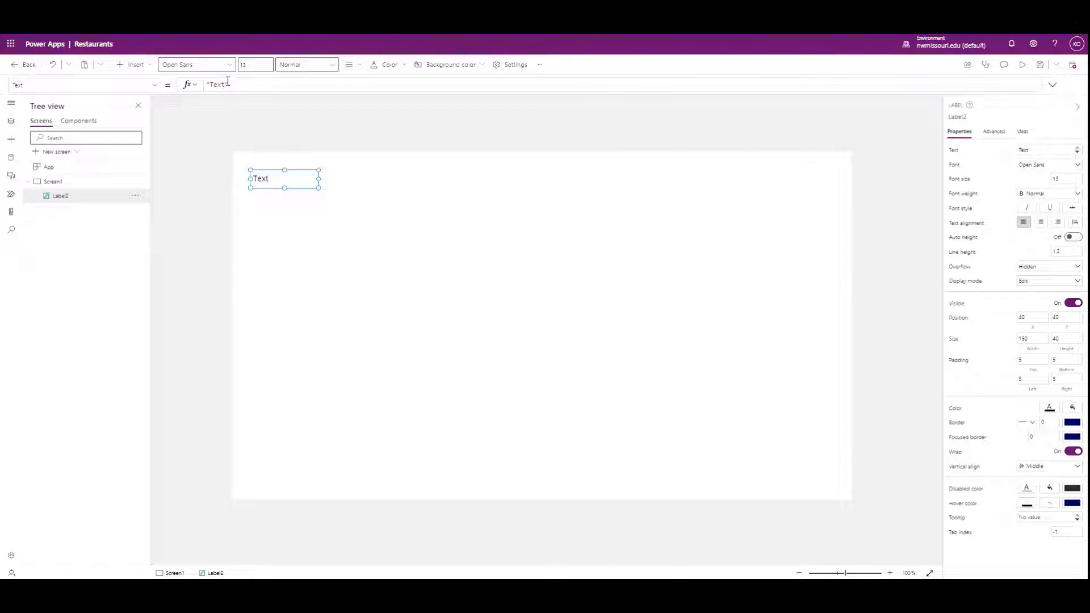
left_click_drag(225, 84, 211, 84)
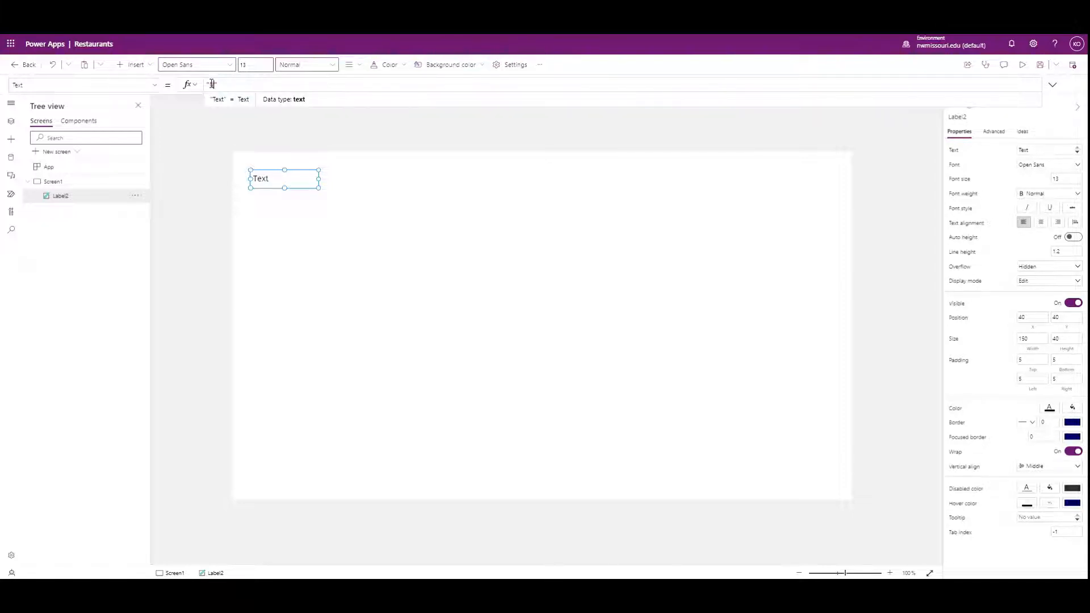
type("Name")
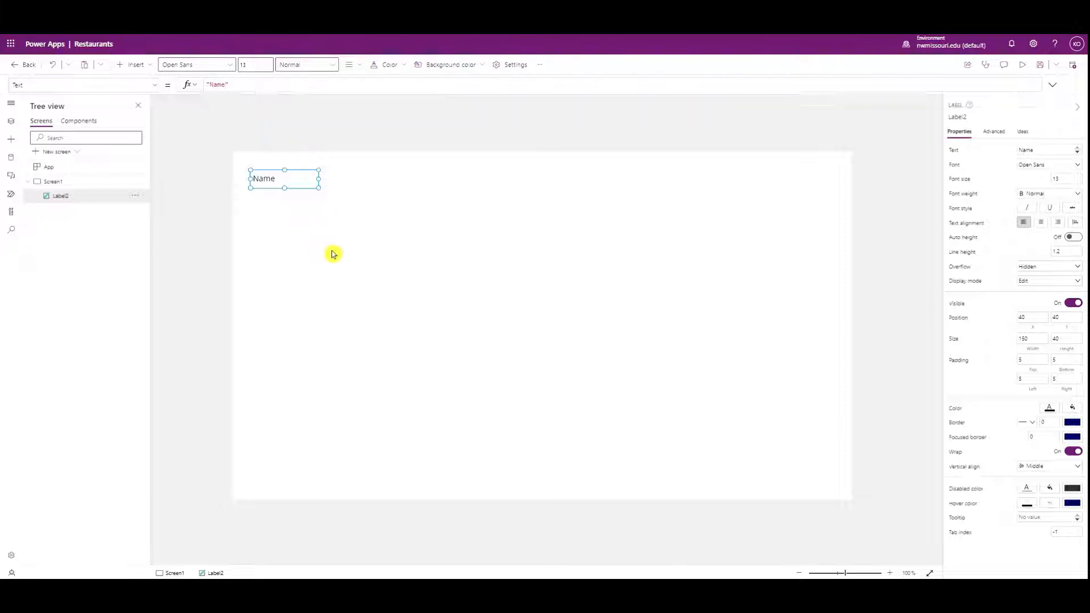
left_click(333, 254)
Make two copies of the Name label and stack them beneath it at about Y 99 and Y 184
left_click(288, 182)
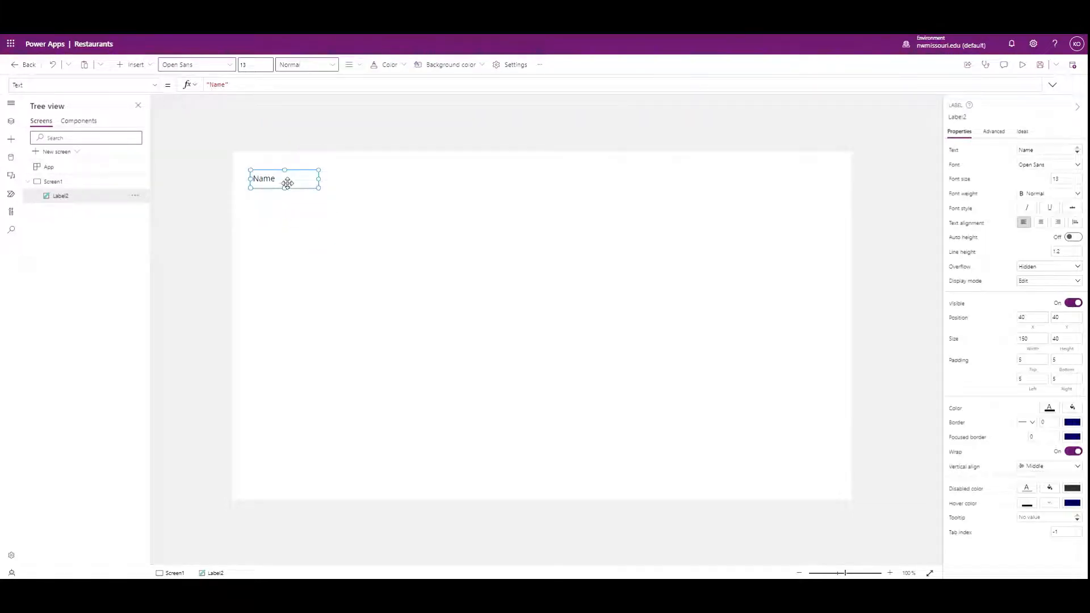
left_click(296, 229)
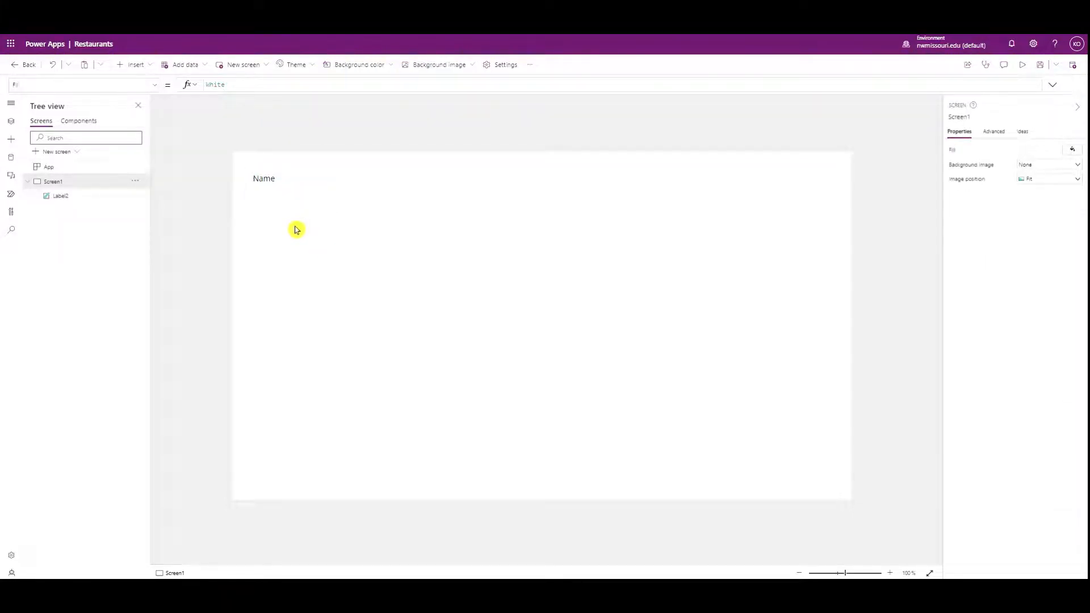
key("ctrl+v")
left_click_drag(300, 192, 295, 248)
key("ctrl+v")
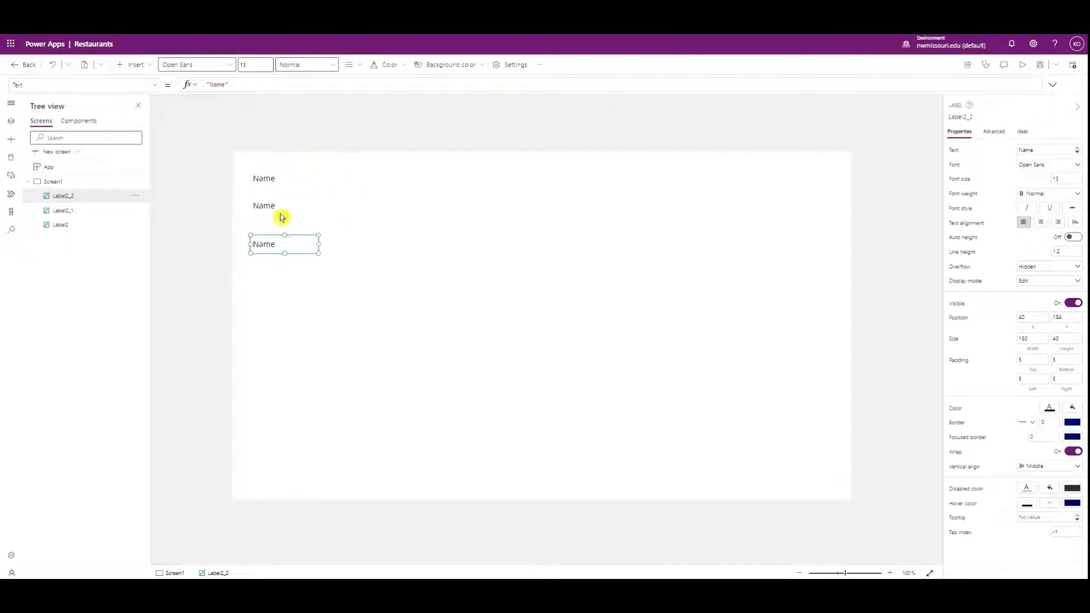
Set the middle label's text to "City" and the lowest label's text to "State"
left_click(278, 210)
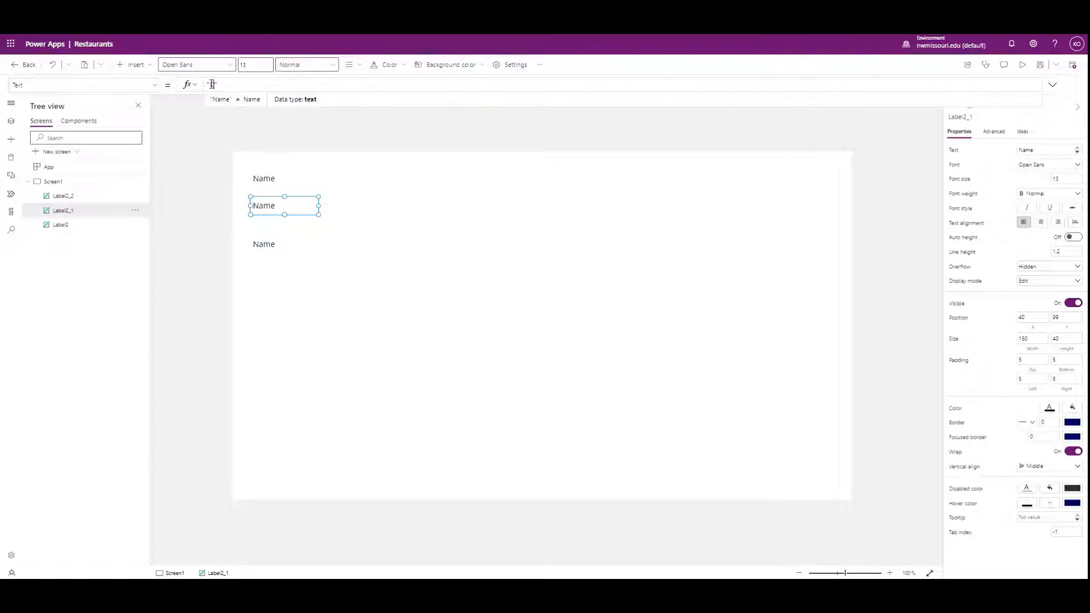
type("City")
left_click(312, 299)
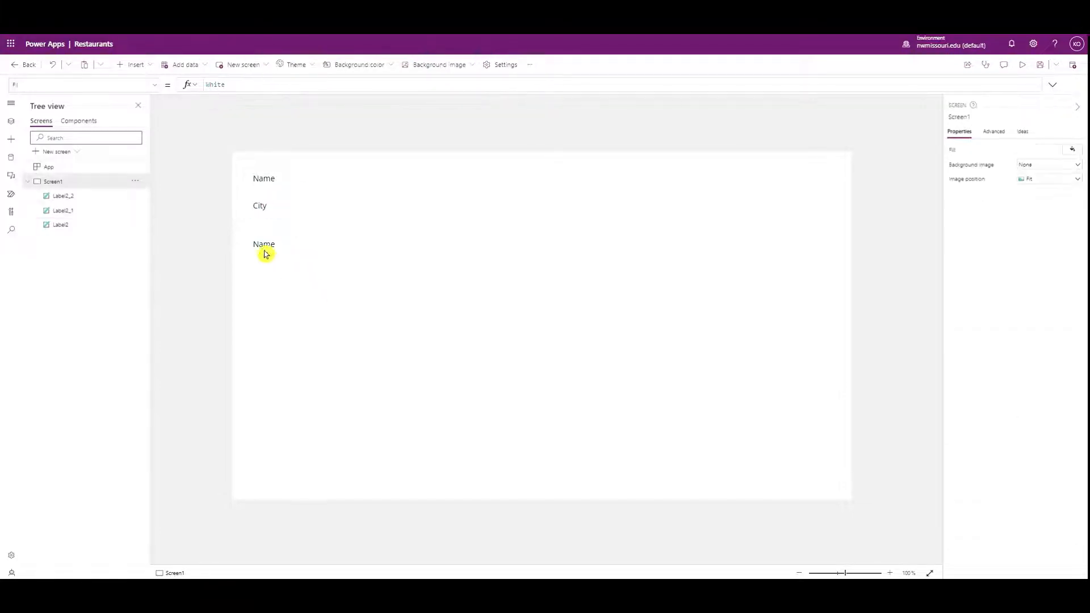
left_click(265, 250)
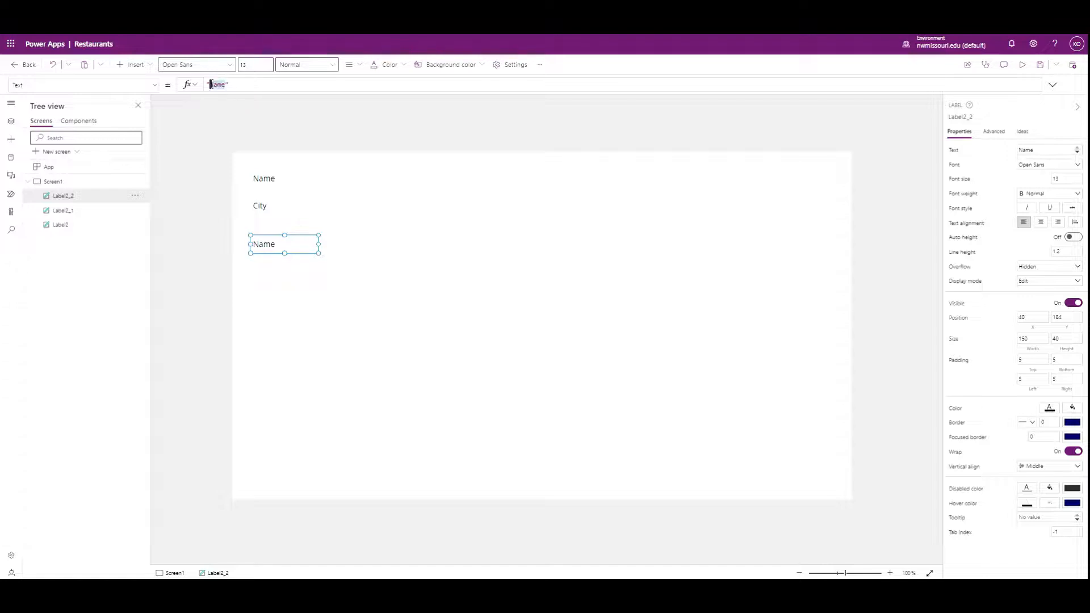
type("State")
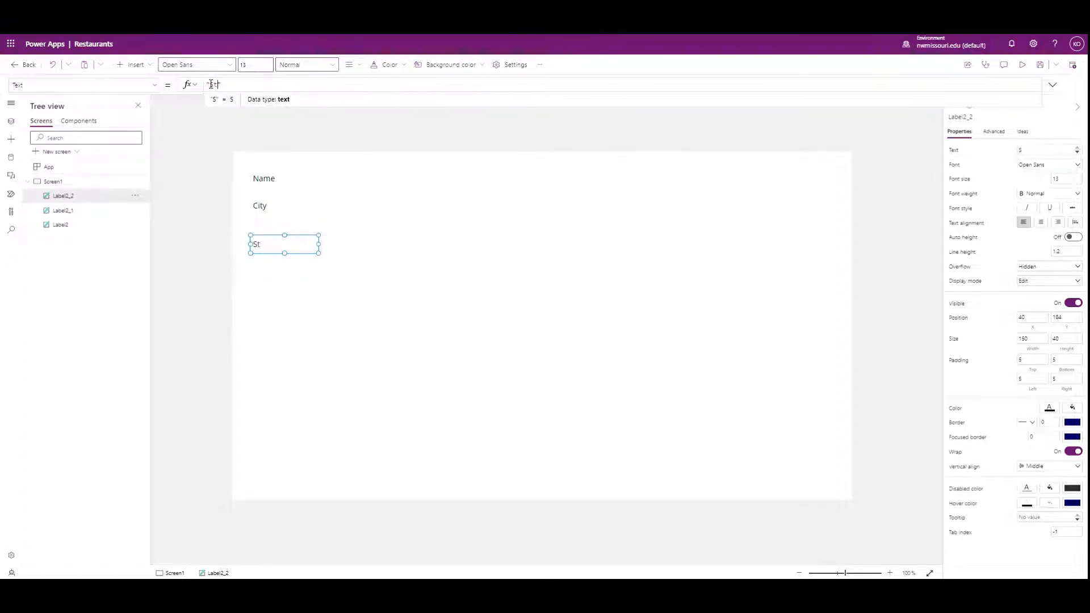
left_click(341, 278)
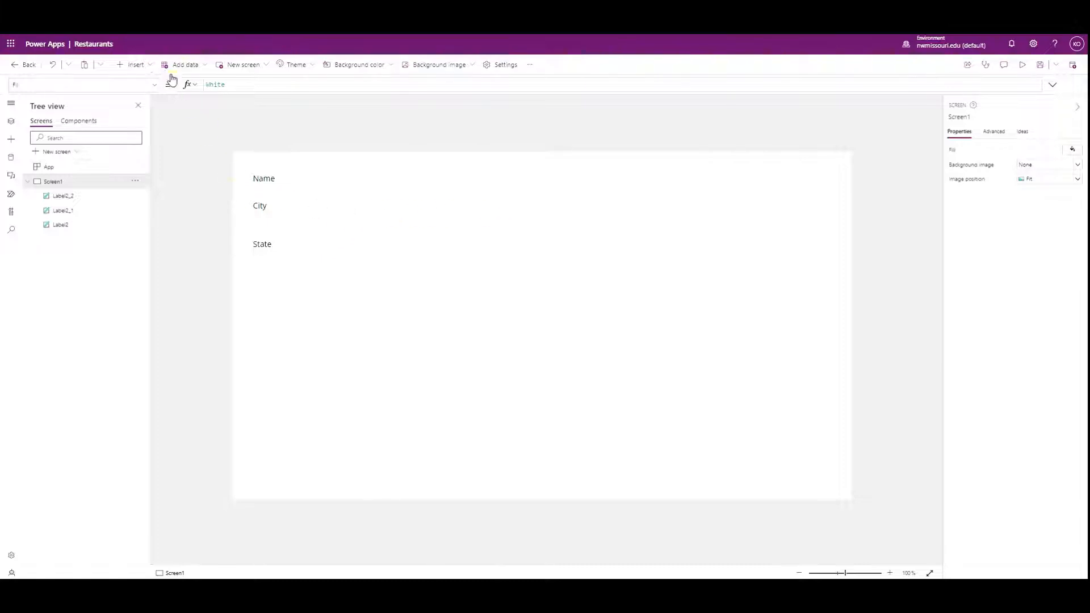
Insert a text input beside the Name label at X 190, Y 40 and clear its default text
left_click(151, 67)
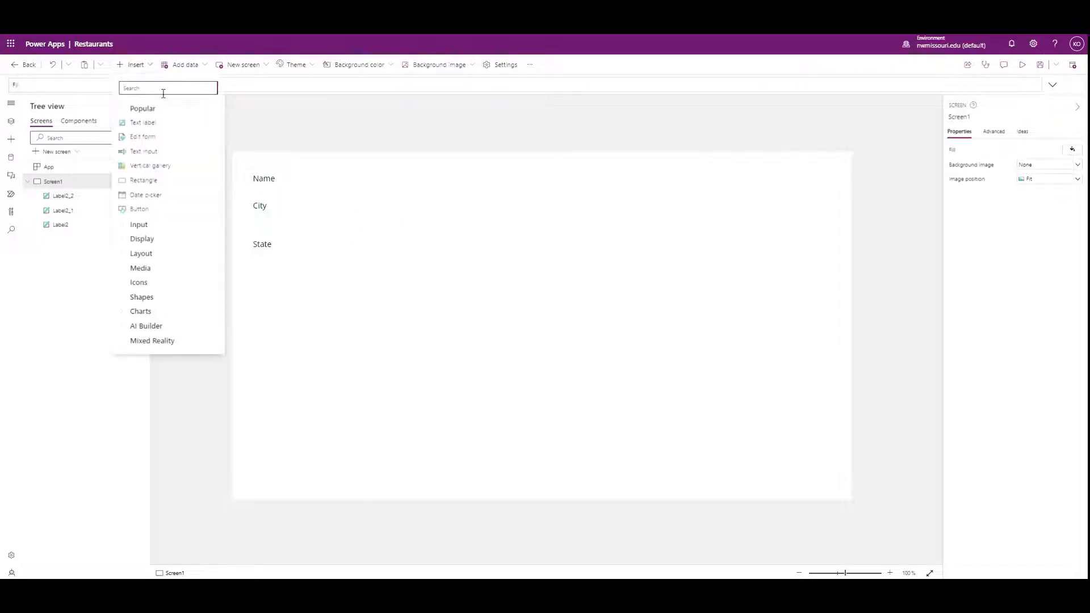
left_click(160, 152)
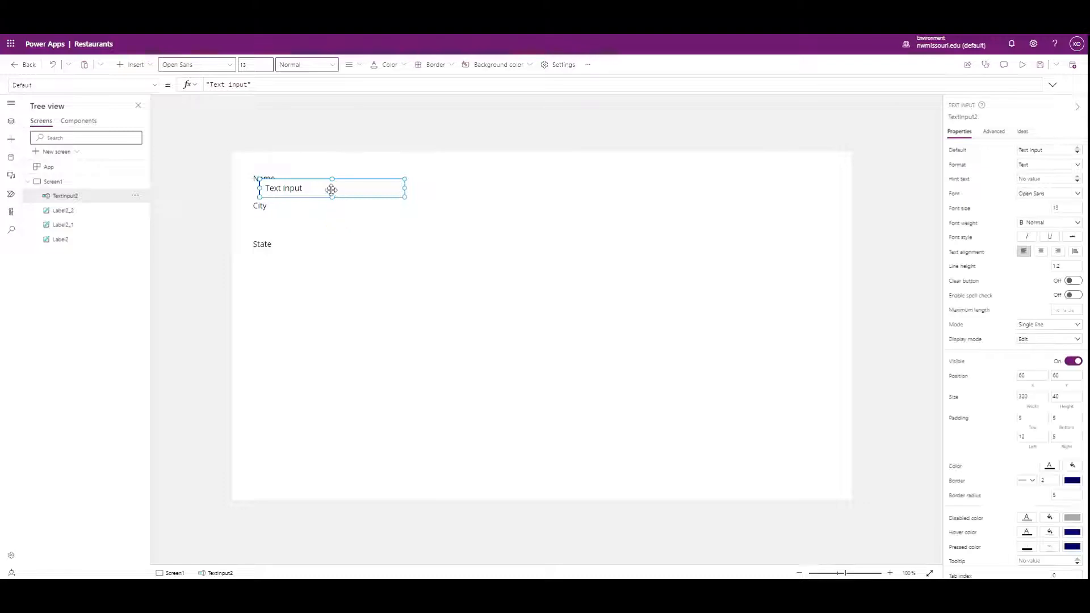
left_click_drag(331, 189, 369, 180)
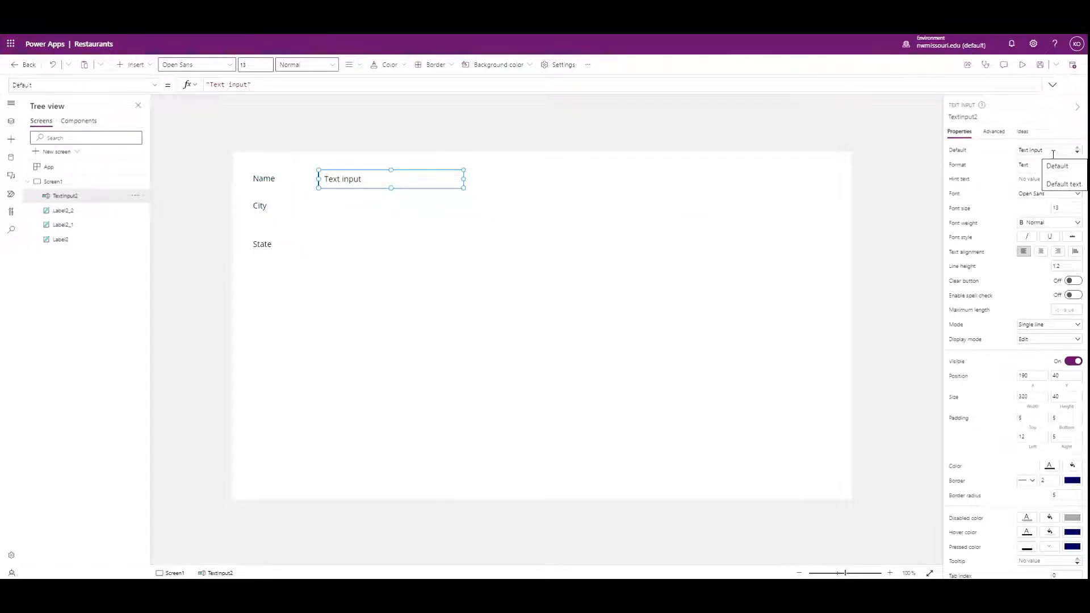
left_click_drag(1052, 150, 1000, 152)
key("BackSpace")
left_click(556, 234)
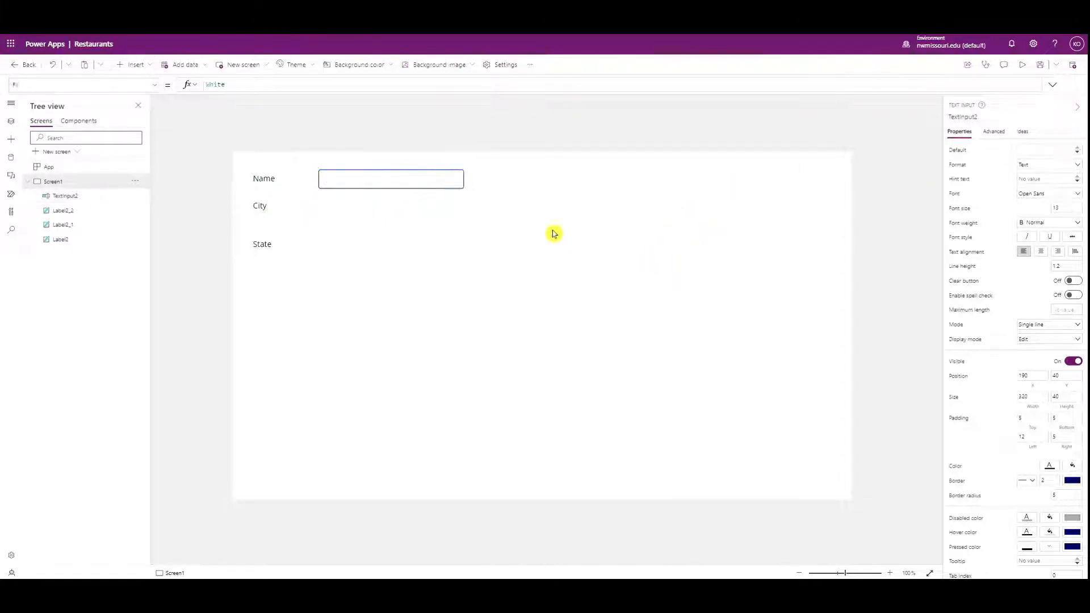
Rename the text input beside the Name label as NameTextbox
left_click(337, 180)
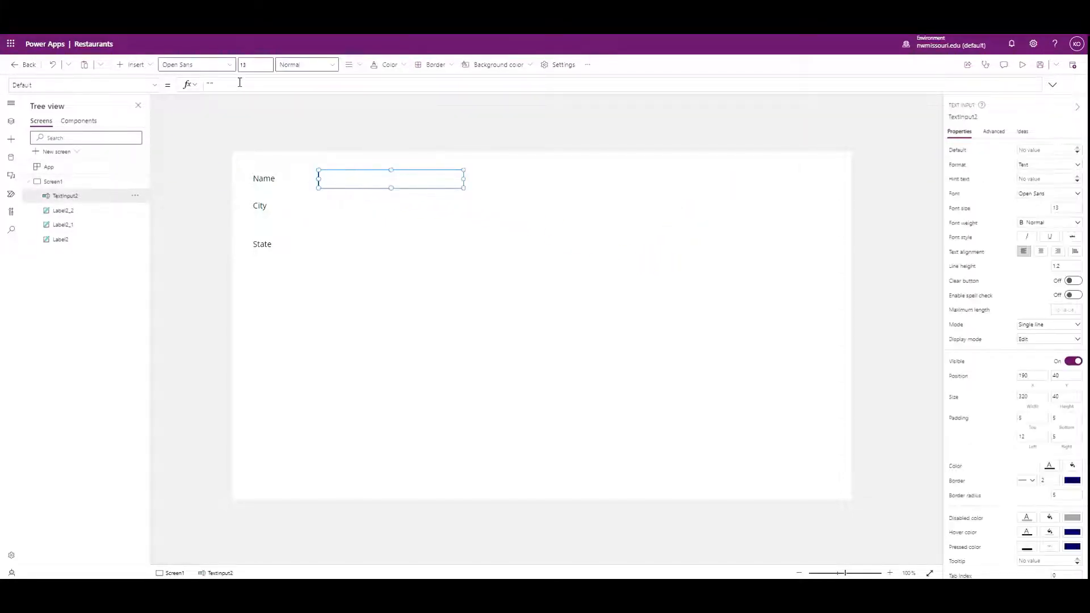
left_click(135, 195)
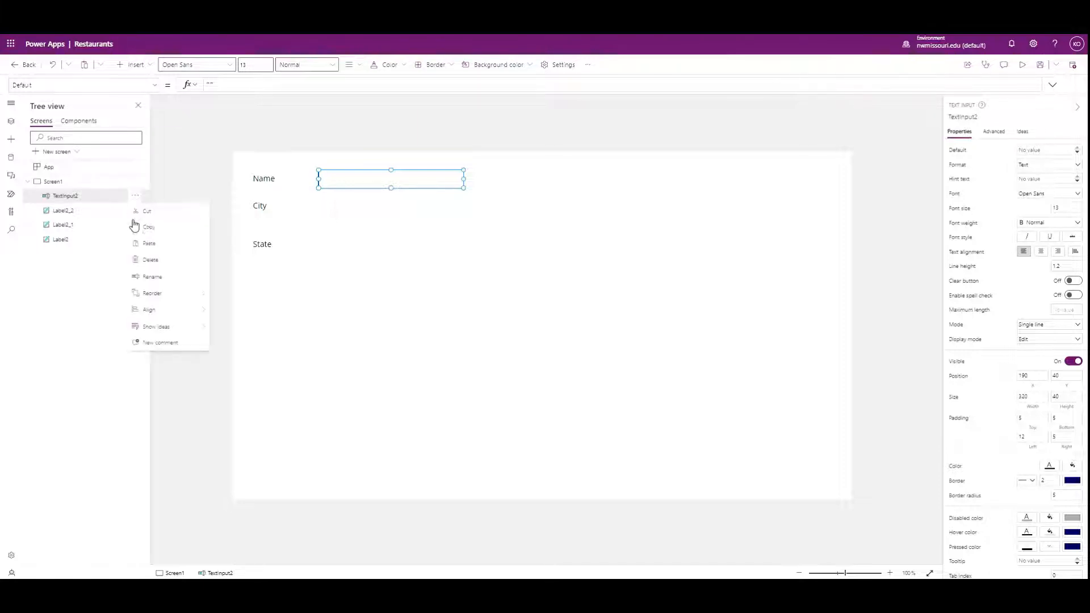
left_click(159, 277)
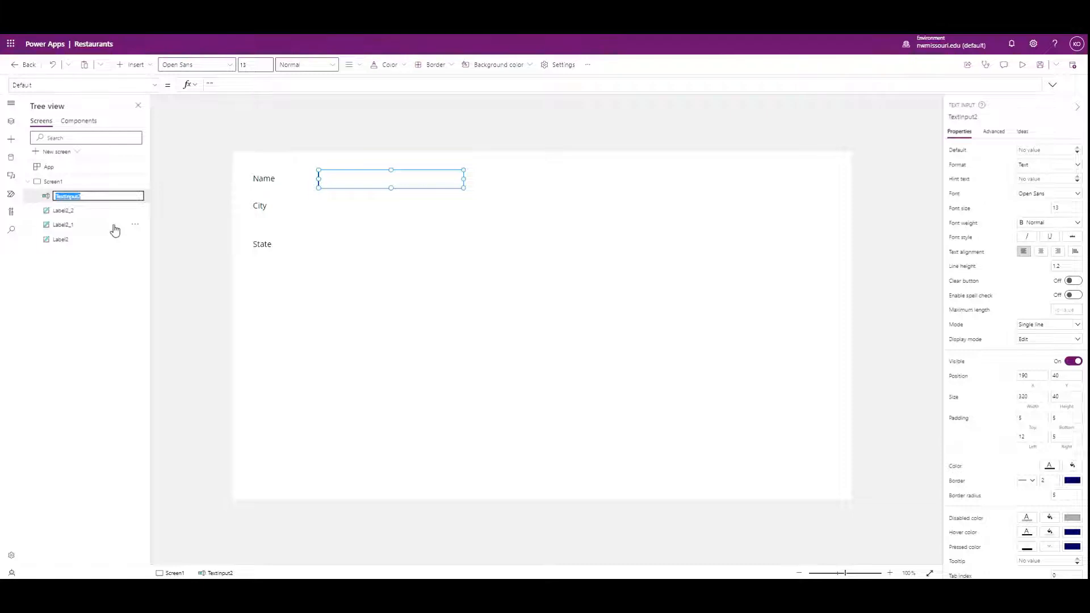
type("NameTextbox")
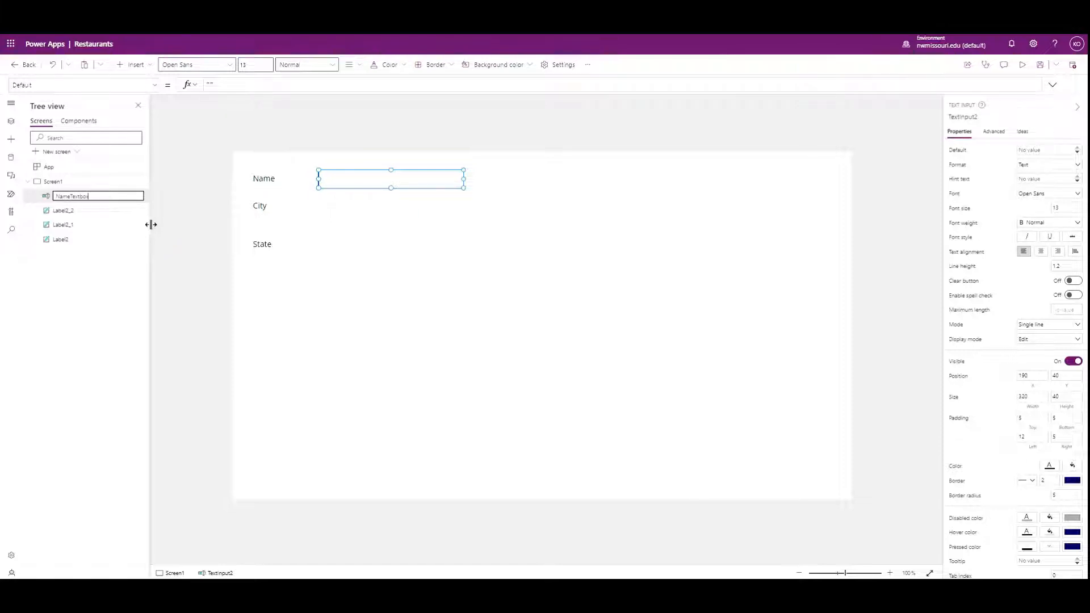
left_click(183, 198)
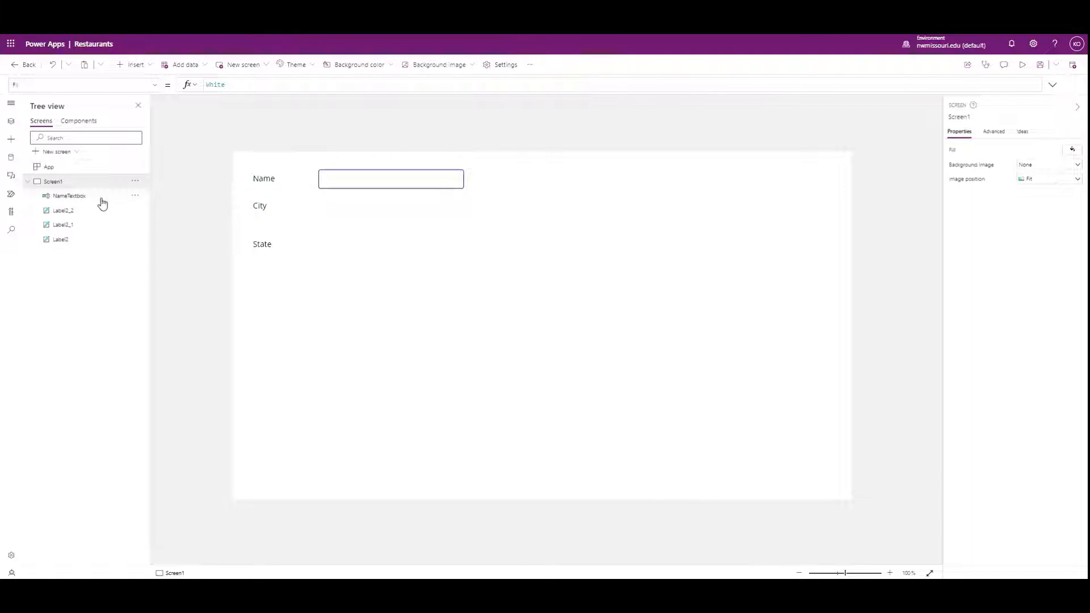
left_click(102, 199)
left_click(101, 197)
left_click(97, 197)
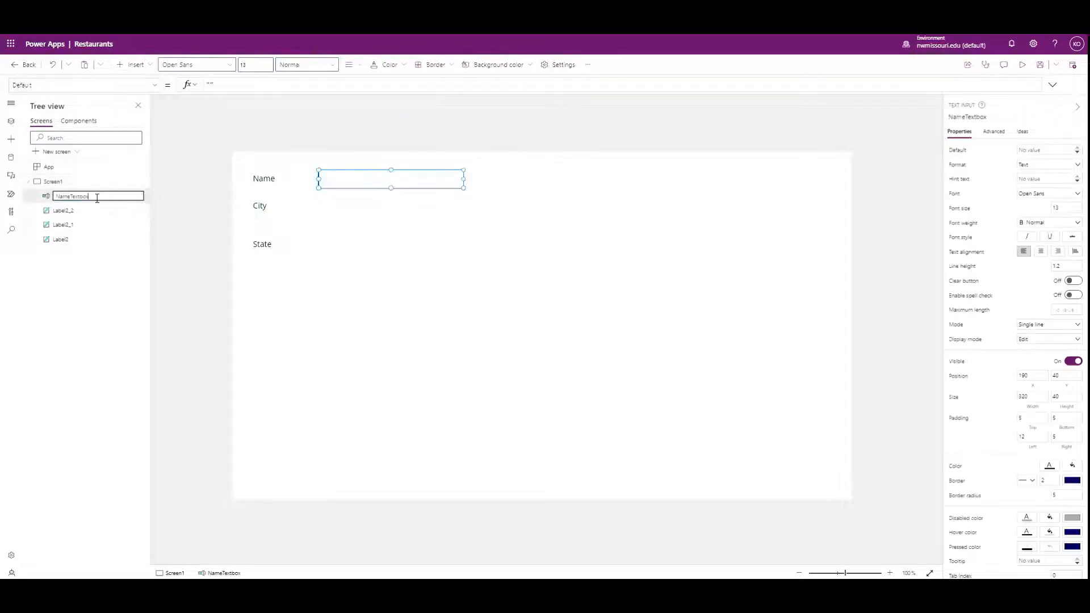
left_click(242, 214)
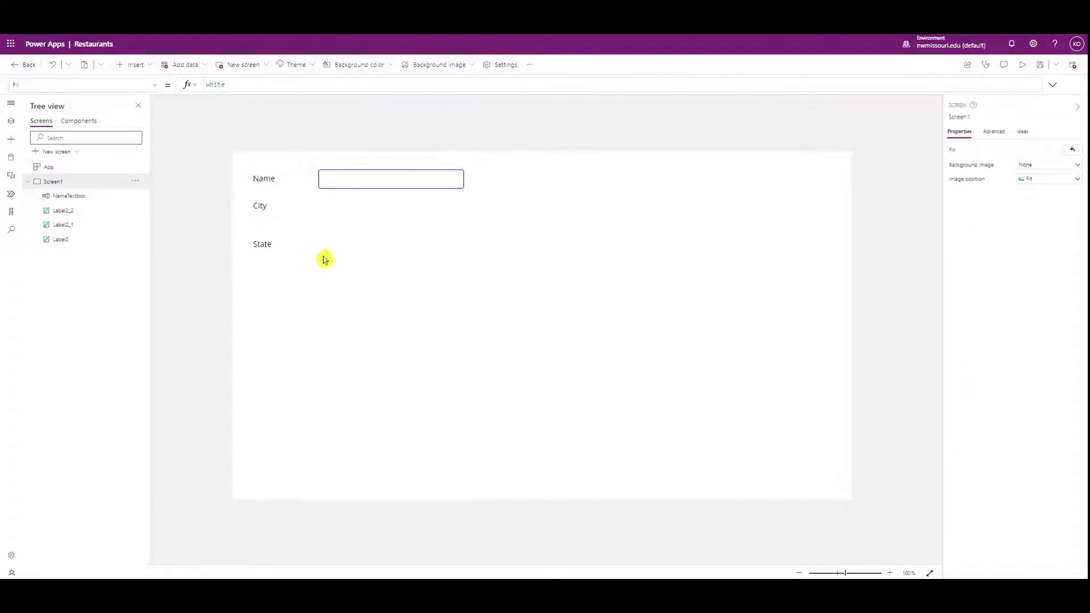
Copy the Name text input, place the copy beside the City label at about Y 112, and rename it CityTextbox
left_click(347, 183)
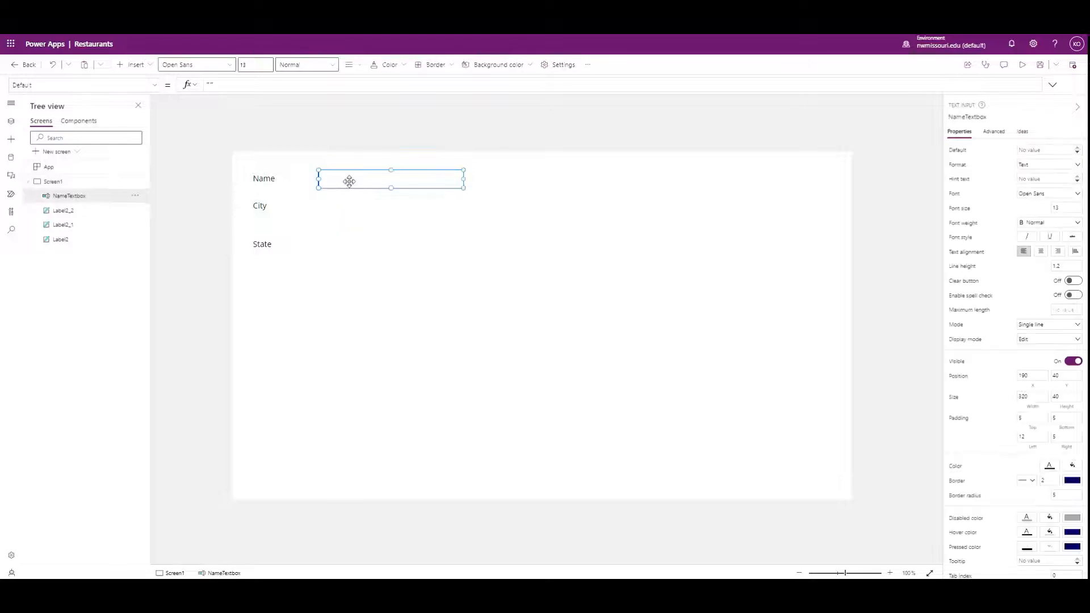
left_click(361, 229)
key("ctrl+v")
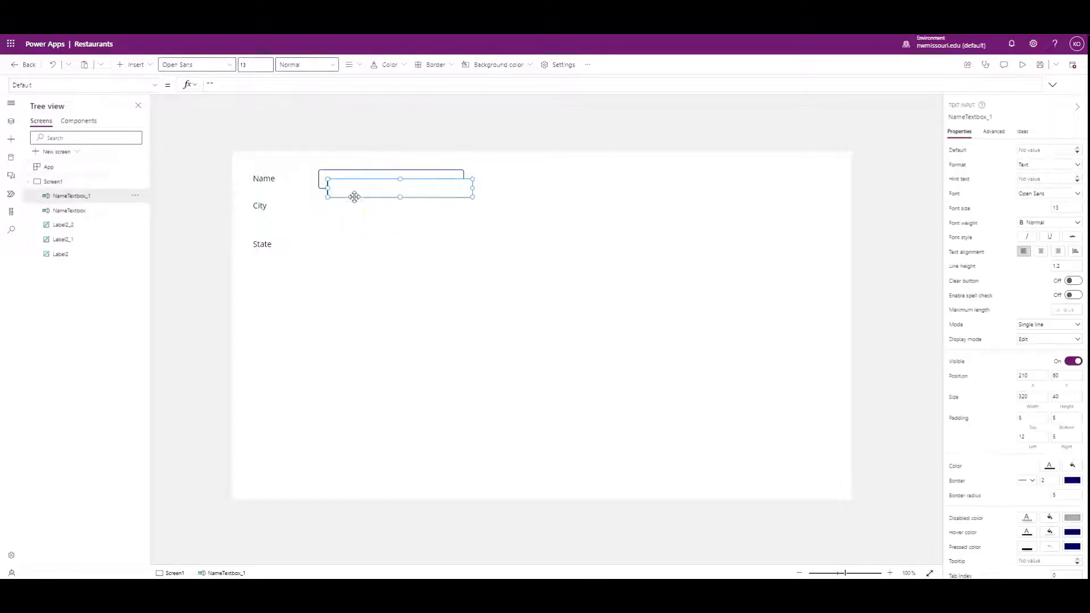
mouse_move(353, 194)
left_mouse_down()
mouse_move(338, 219)
mouse_move(350, 214)
left_mouse_up()
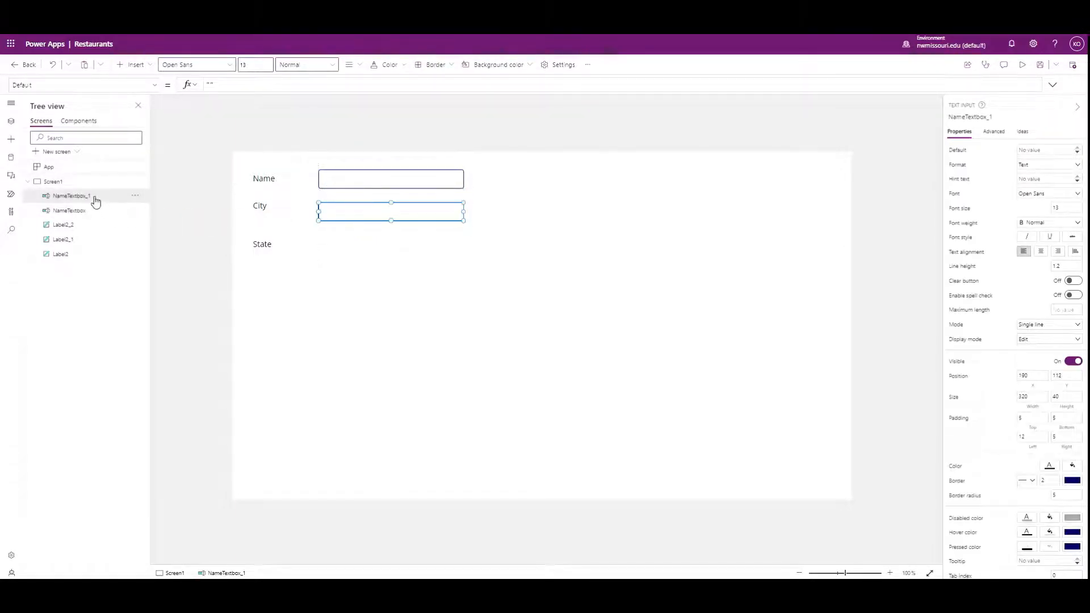
double_click(91, 195)
left_click(99, 197)
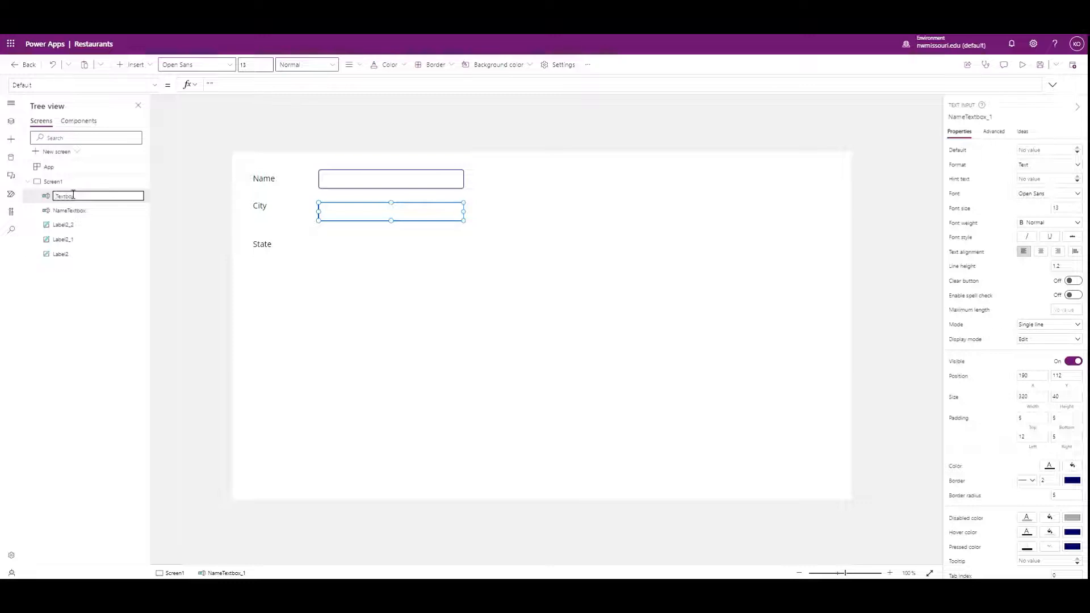
left_click(389, 329)
Copy the City text input, place the copy beside the State label at about Y 184, and rename it StateTextbox
left_click(358, 219)
key("ctrl+c")
left_click(382, 255)
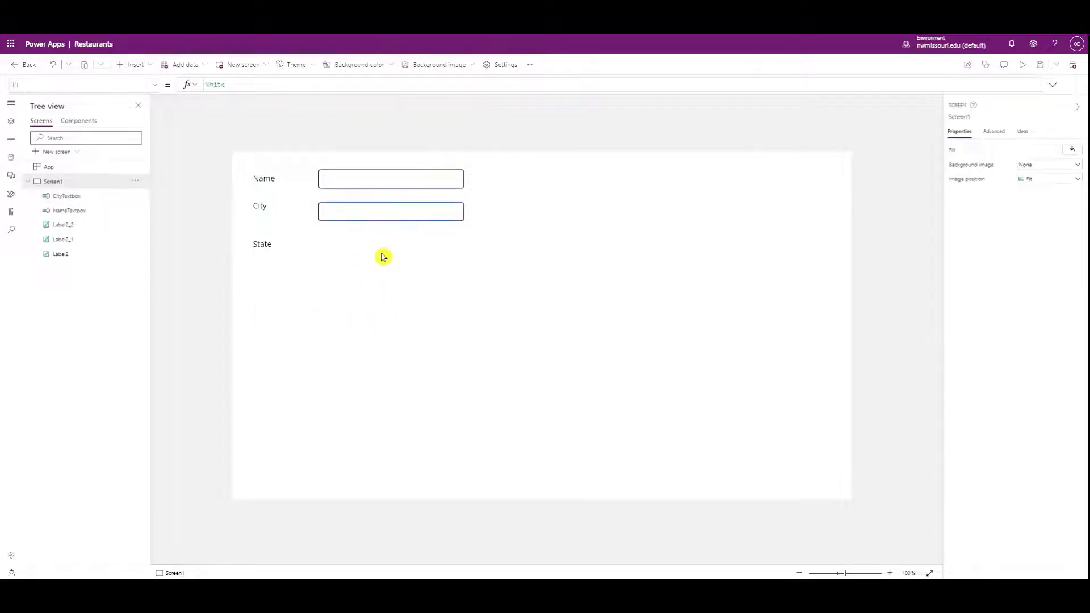
key("ctrl+v")
left_click_drag(365, 216, 356, 245)
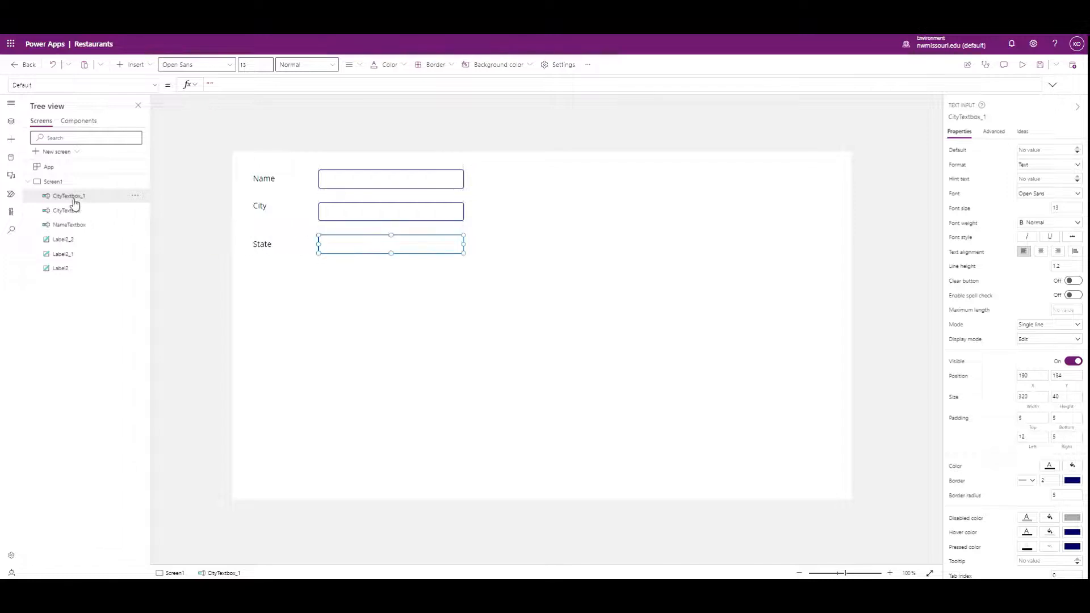
double_click(94, 195)
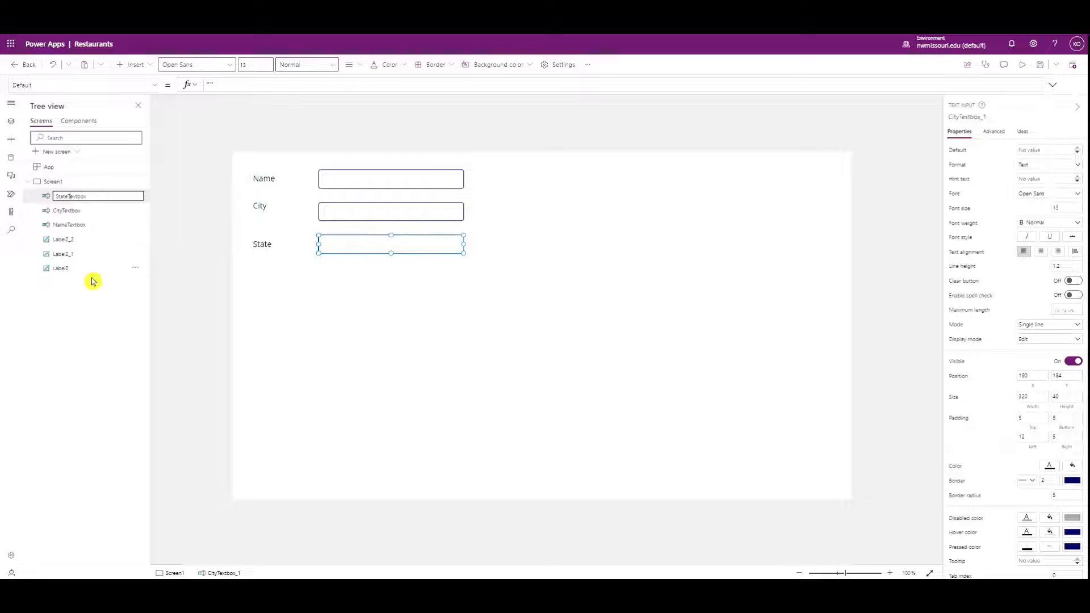
left_click(156, 284)
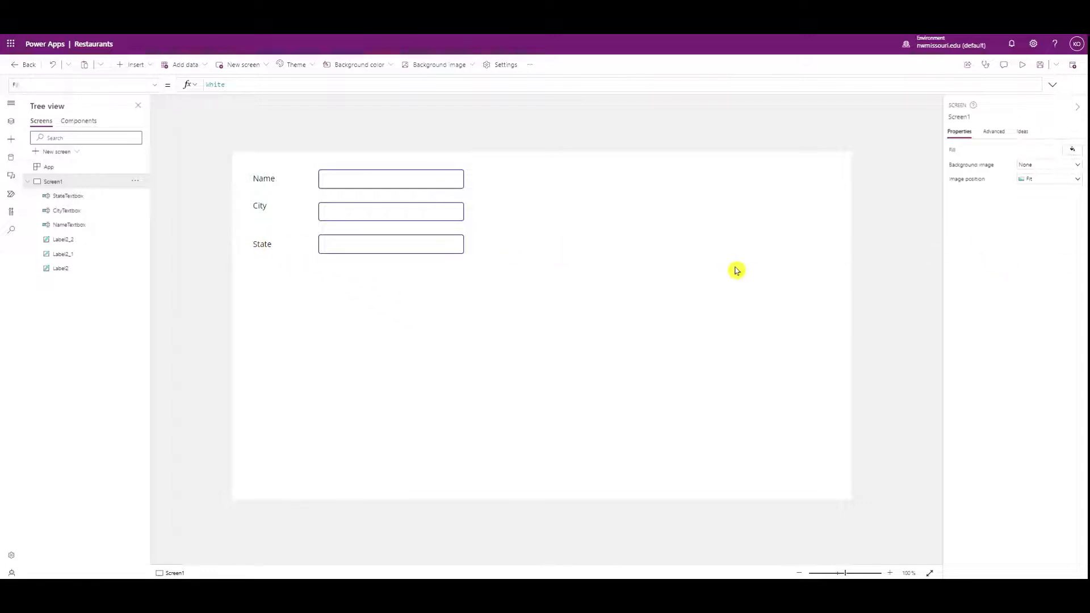
Insert a button and place it below the State text input at about X 350, Y 268
left_click(152, 66)
left_click(156, 210)
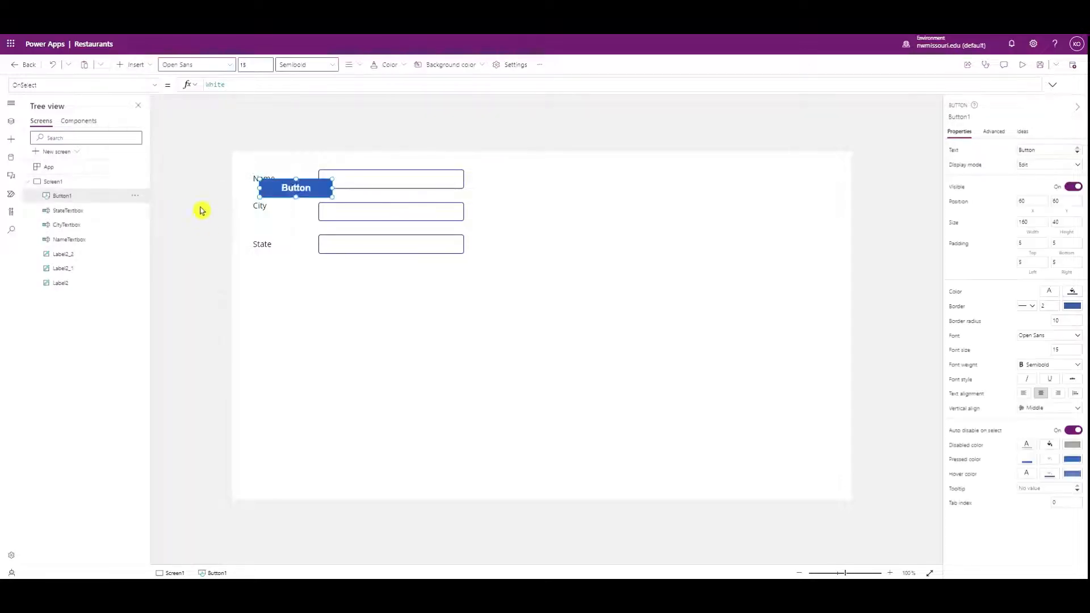
left_click_drag(281, 191, 412, 286)
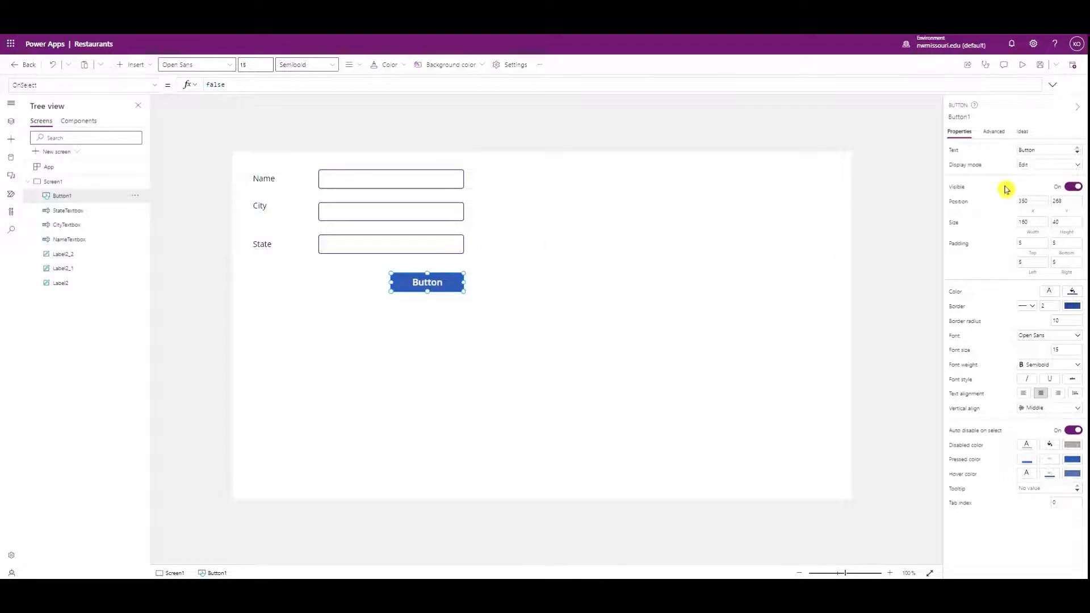
Set the button's text to "Add to Collection" and enlarge it to about 195 wide by 54 high
left_click_drag(1039, 150, 975, 155)
type("Add to Collectio")
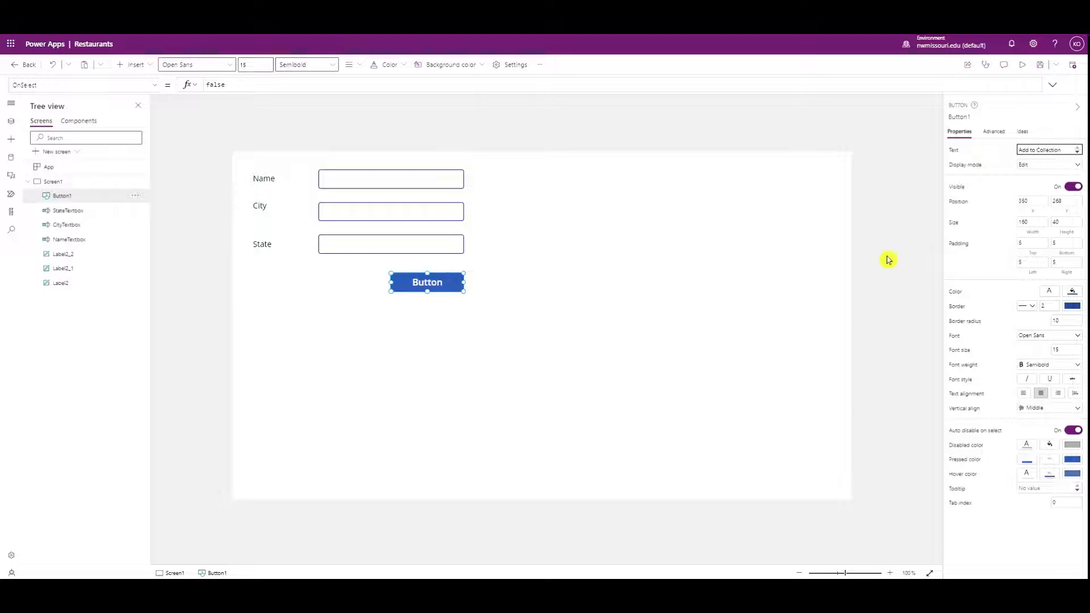
left_click(886, 259)
left_click(429, 283)
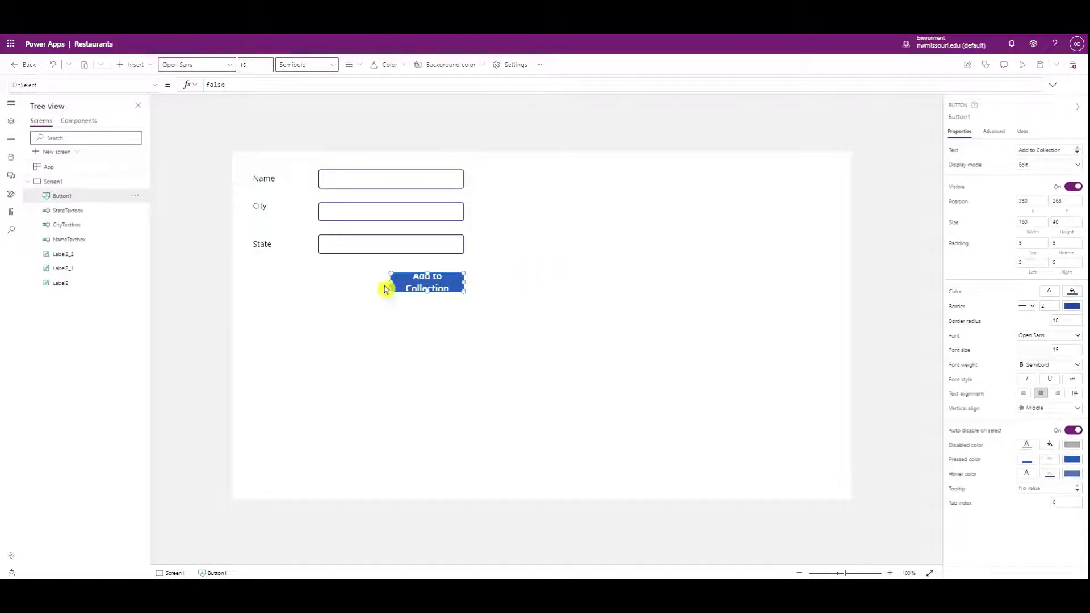
left_click_drag(387, 284, 374, 283)
left_click_drag(463, 291, 462, 299)
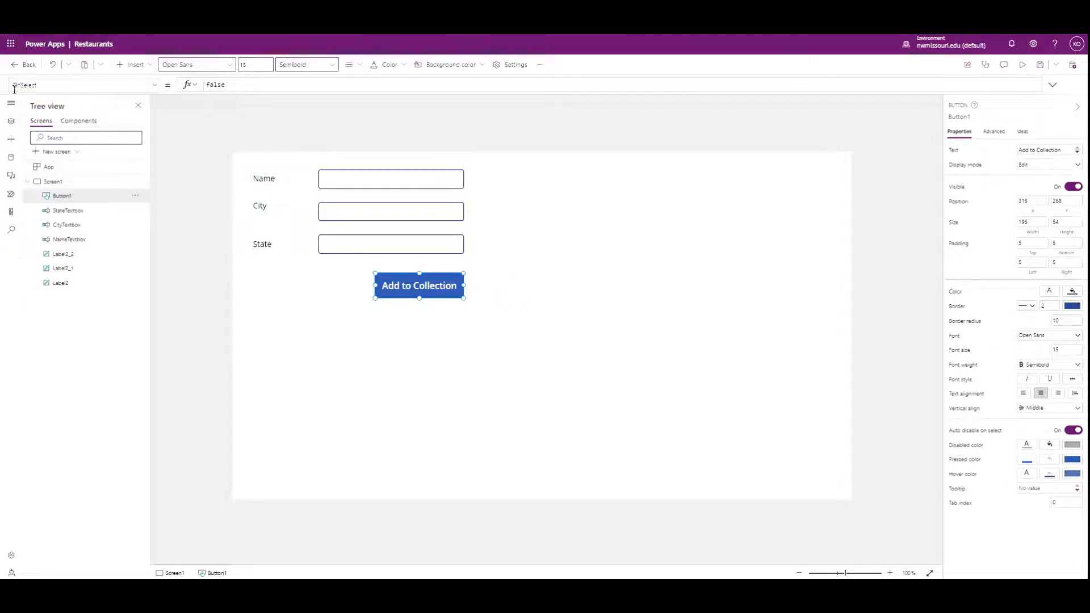
Replace the button's OnSelect formula with the opening of a Collect call on the collection Restaurants: Collect(Restaurants
double_click(215, 85)
key("BackSpace")
type("Coolectlect")
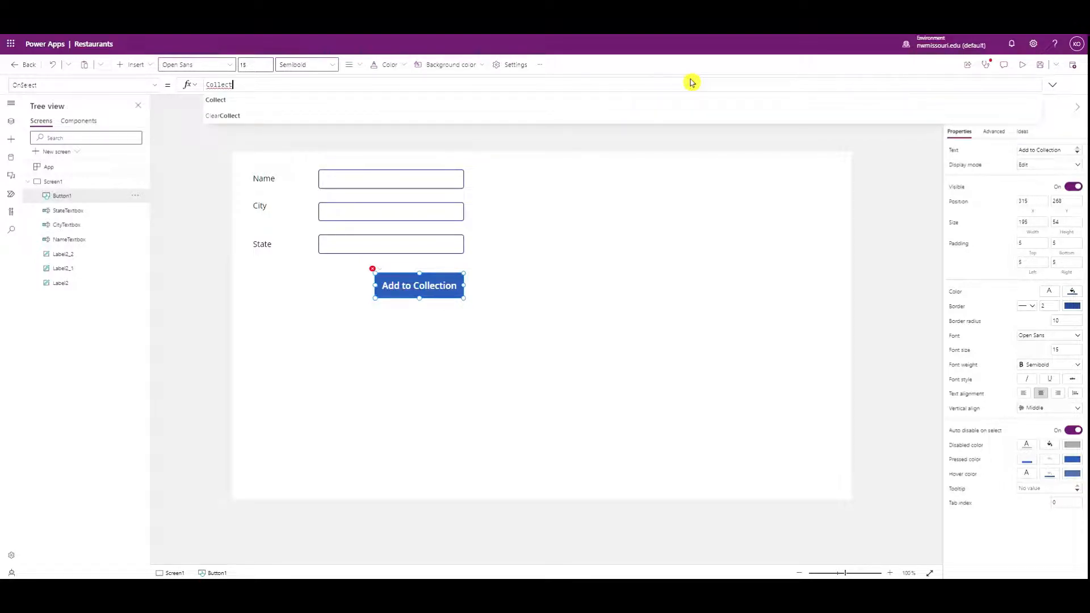
type("(")
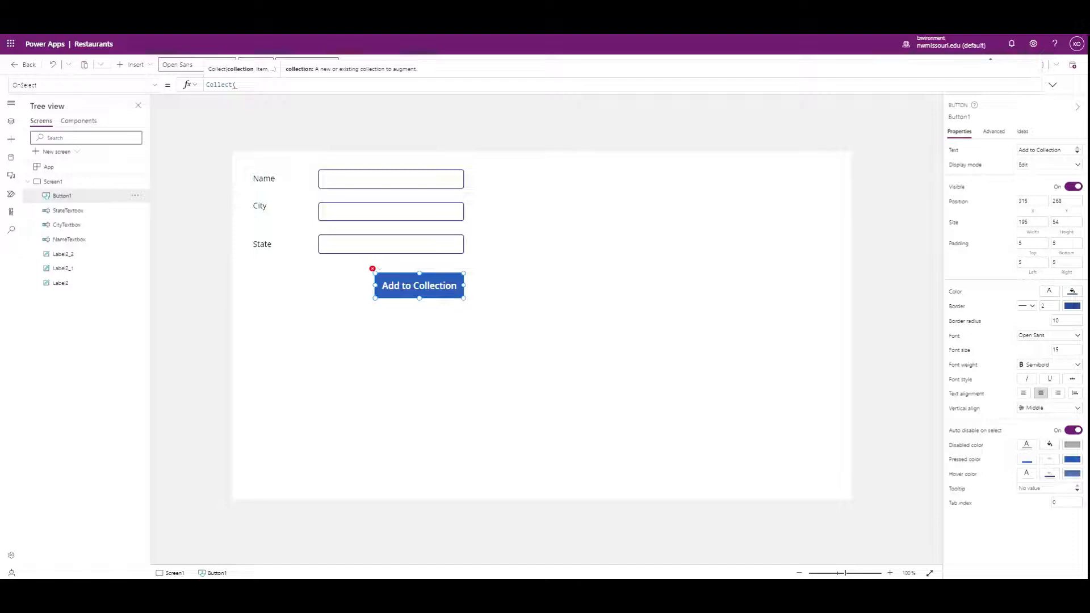
left_click(238, 85)
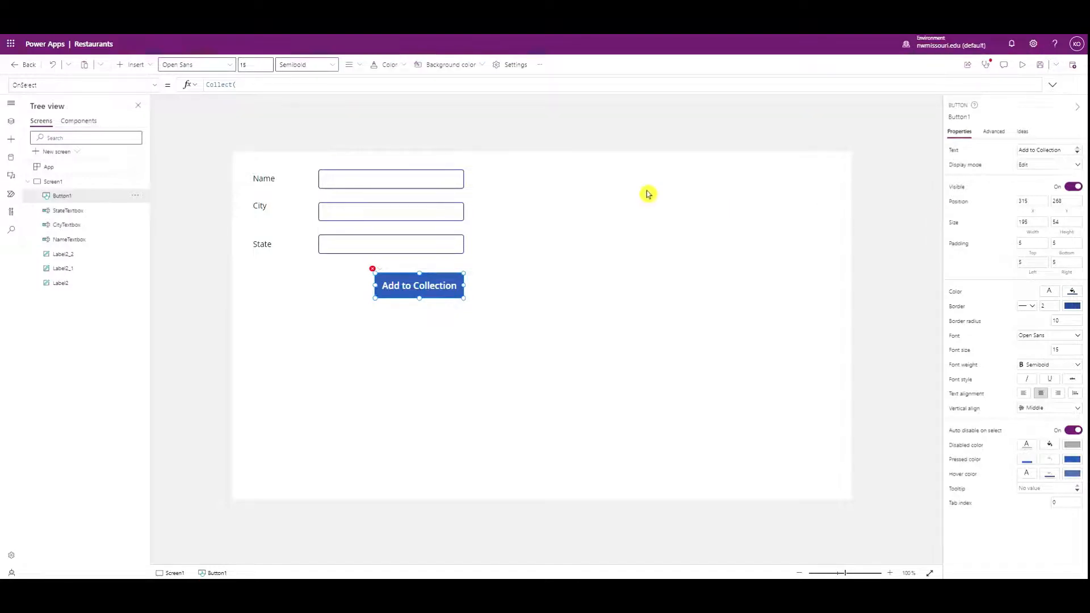
left_click(265, 86)
type("Restaurants")
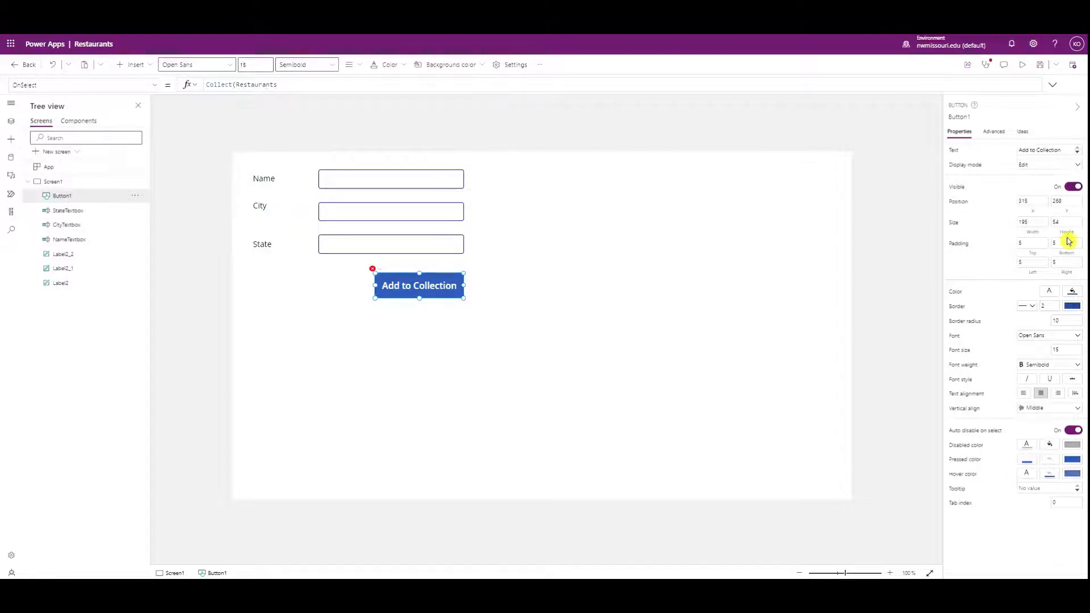
left_click(679, 120)
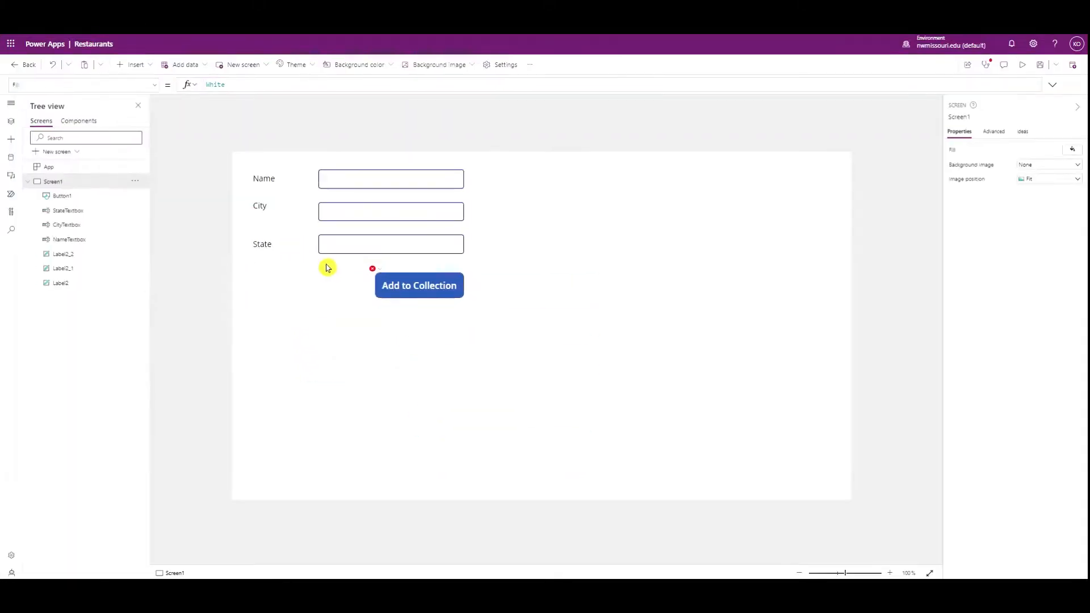
left_click(508, 355)
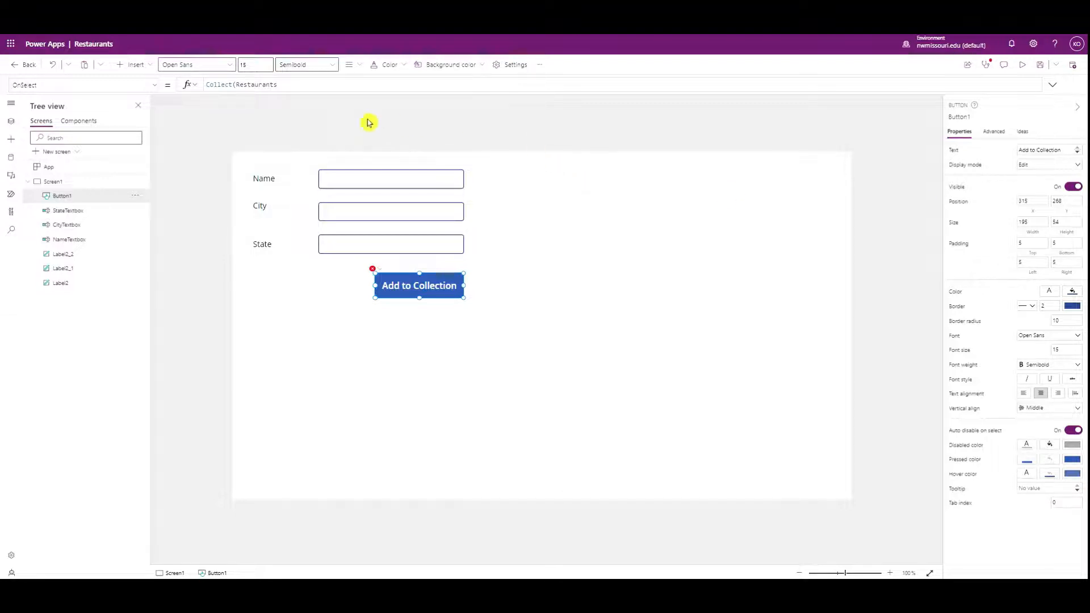
Open a record in the Collect formula with the Name field taken from the Name input: ,{Name:NameTextbox.Text,
left_click(317, 85)
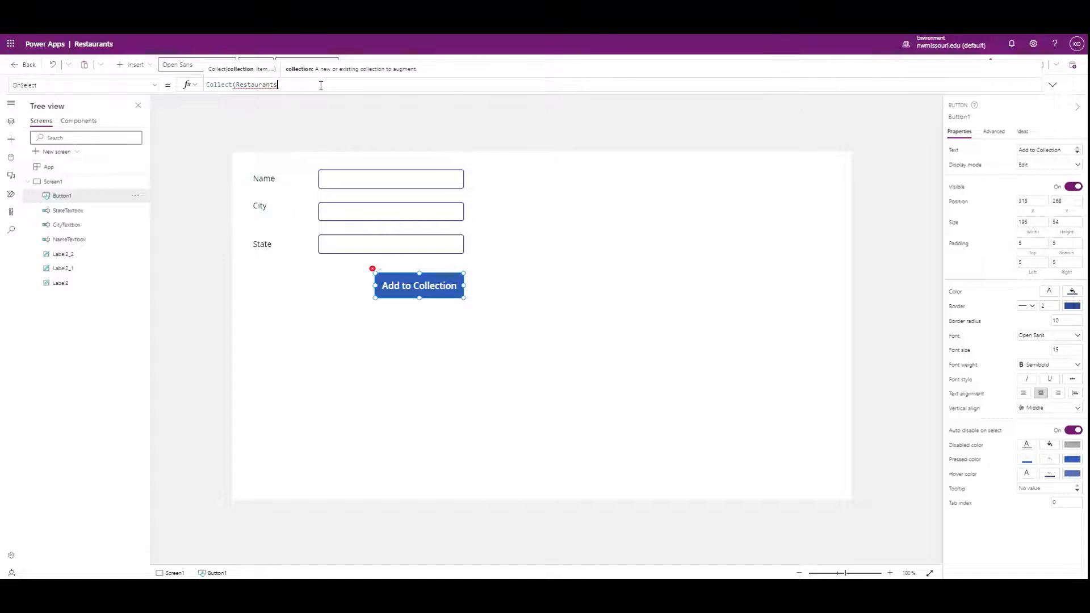
type(",{")
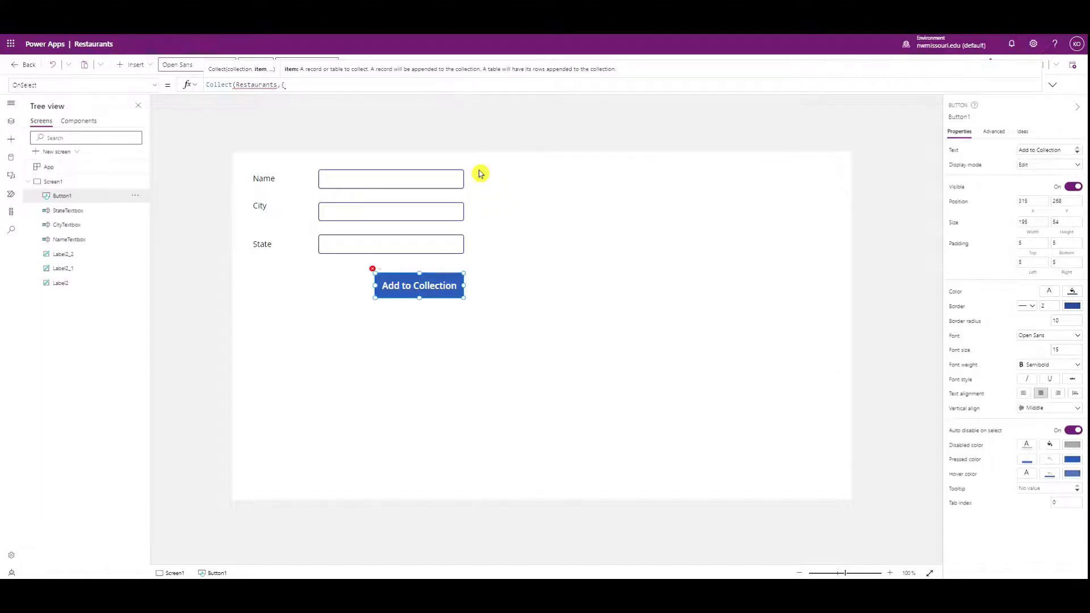
type("Name:")
type("Name")
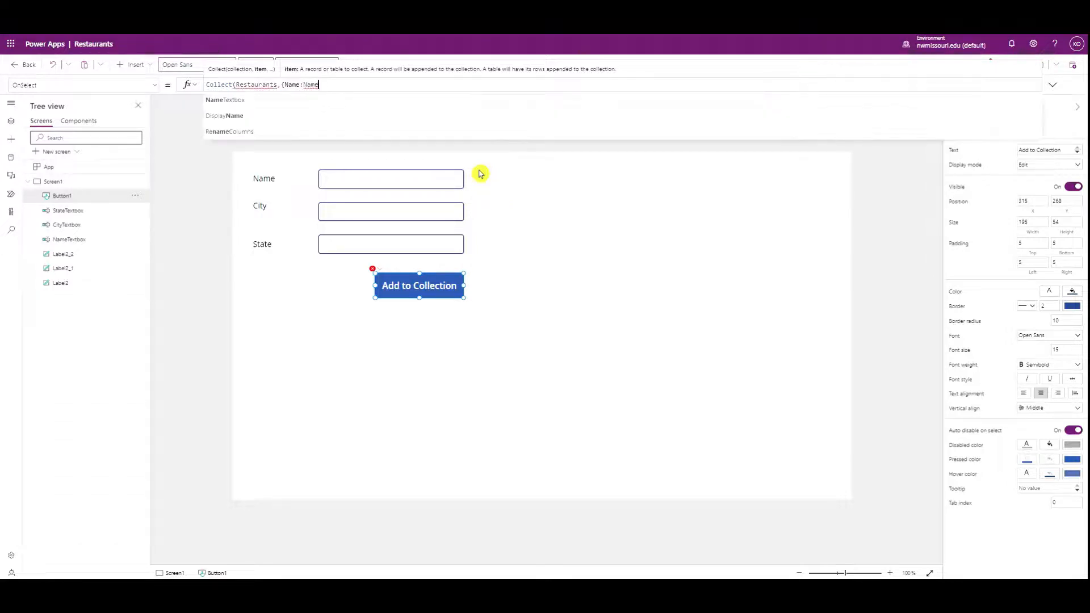
type(".")
key("BackSpace")
type("Textbo")
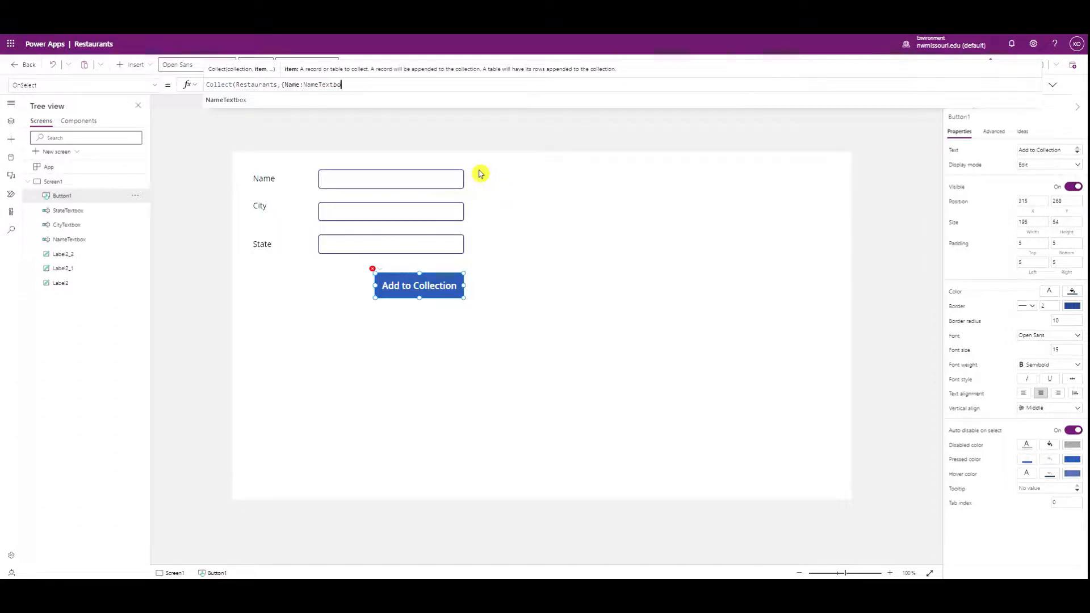
type("x.Text")
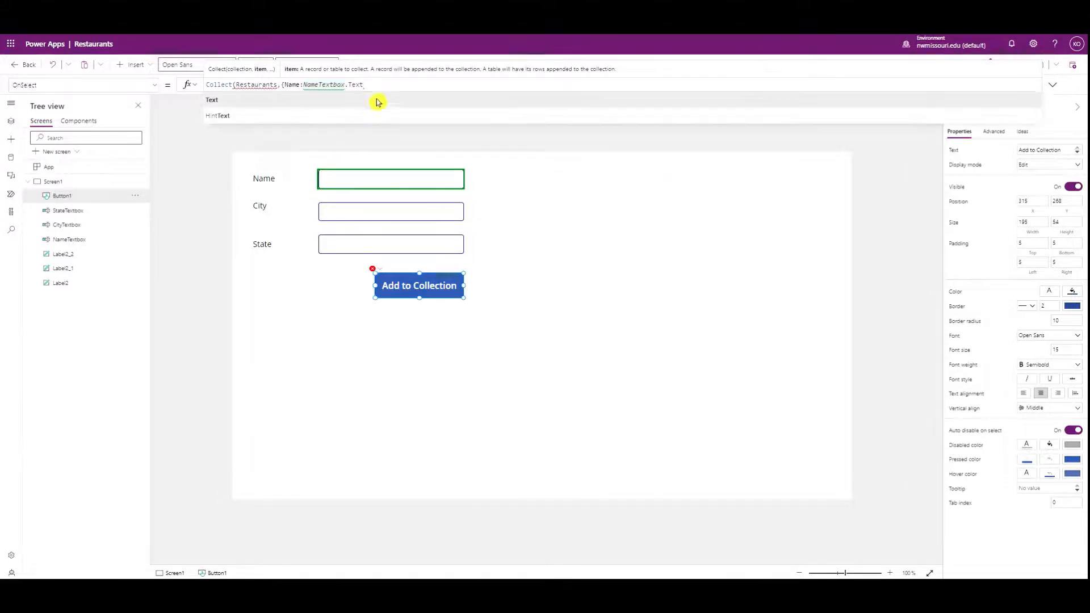
type(",")
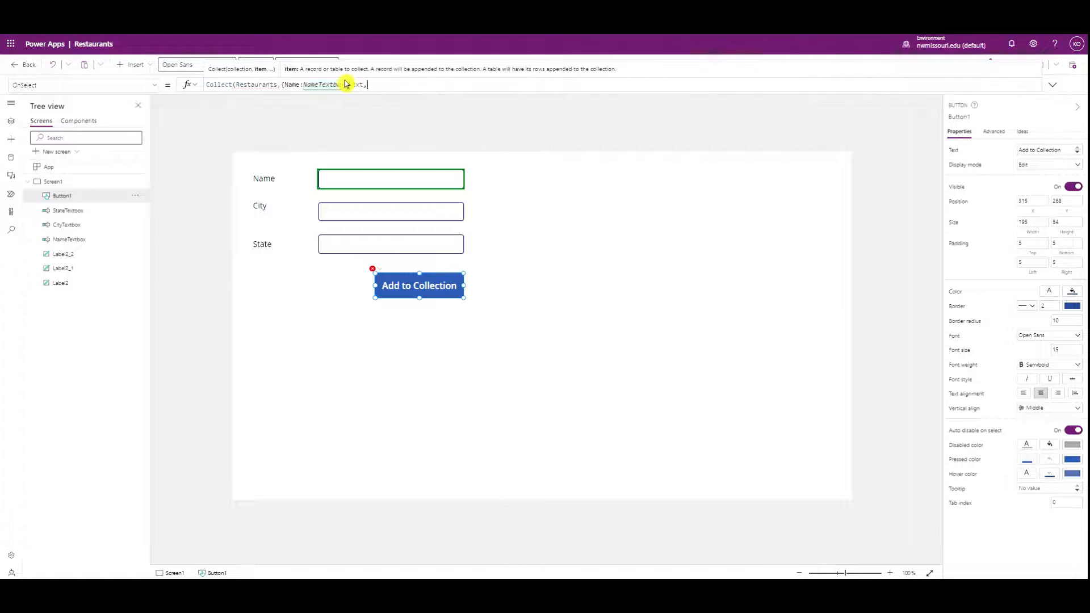
Duplicate the Name field entry in the formula and change the copy to City:CityTextbox.Text,
left_click_drag(284, 84, 373, 85)
key("ctrl+c")
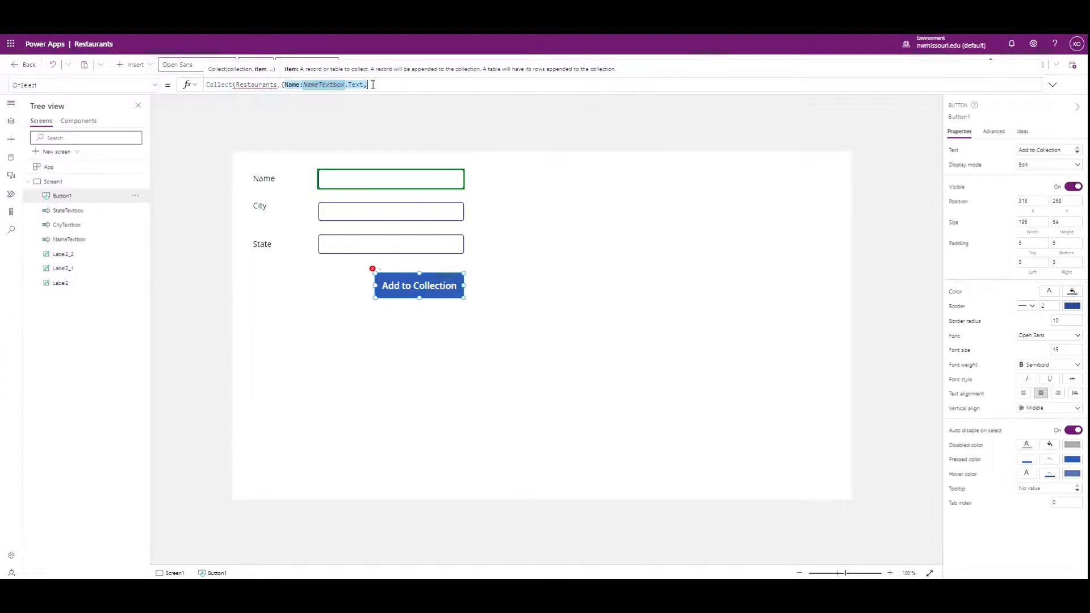
left_click(385, 82)
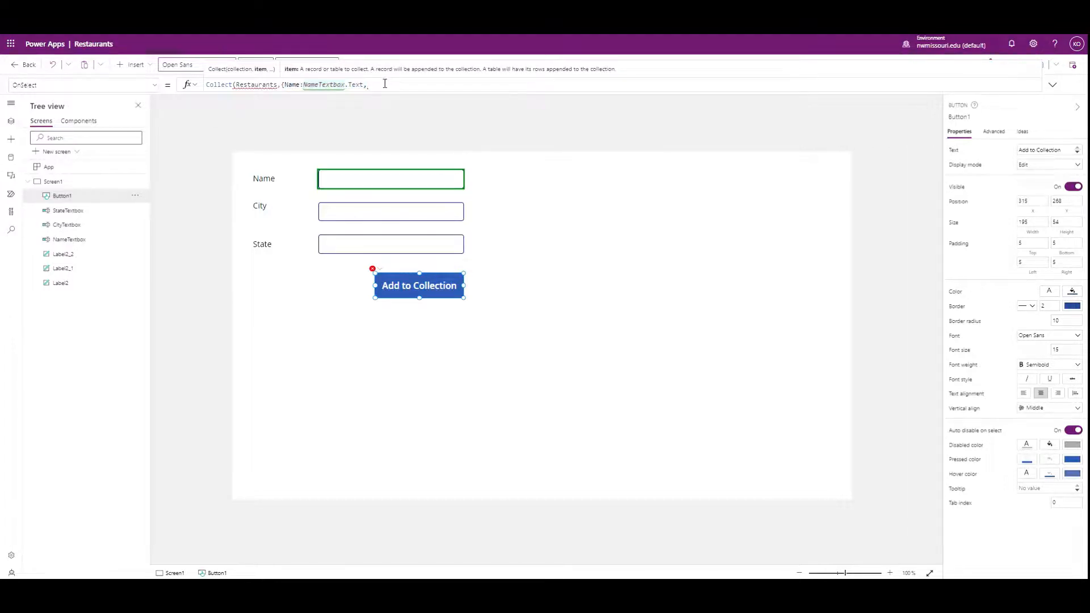
key("ctrl+v")
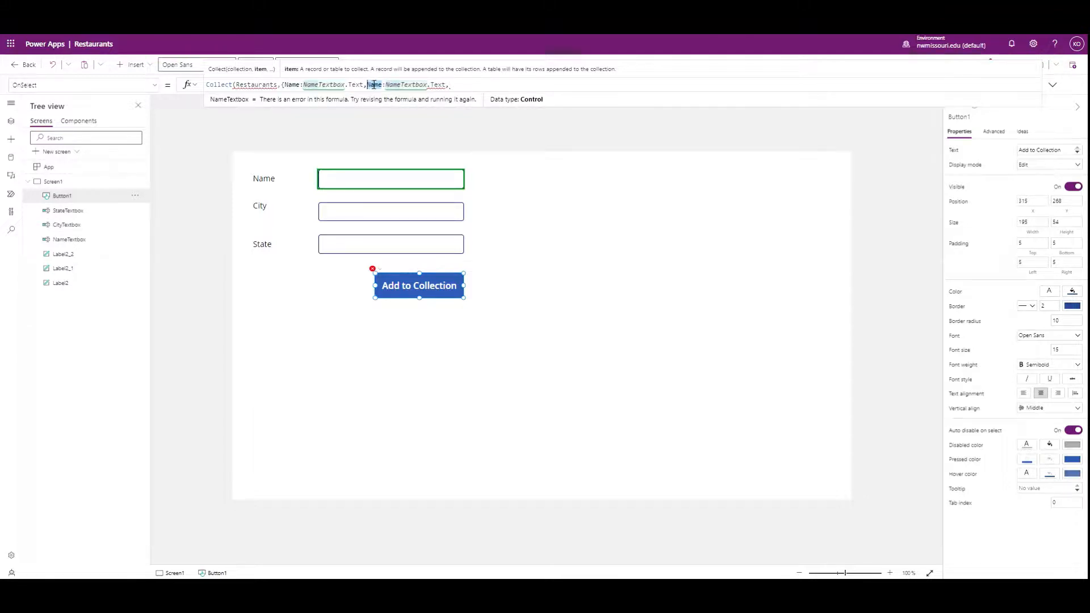
type("City")
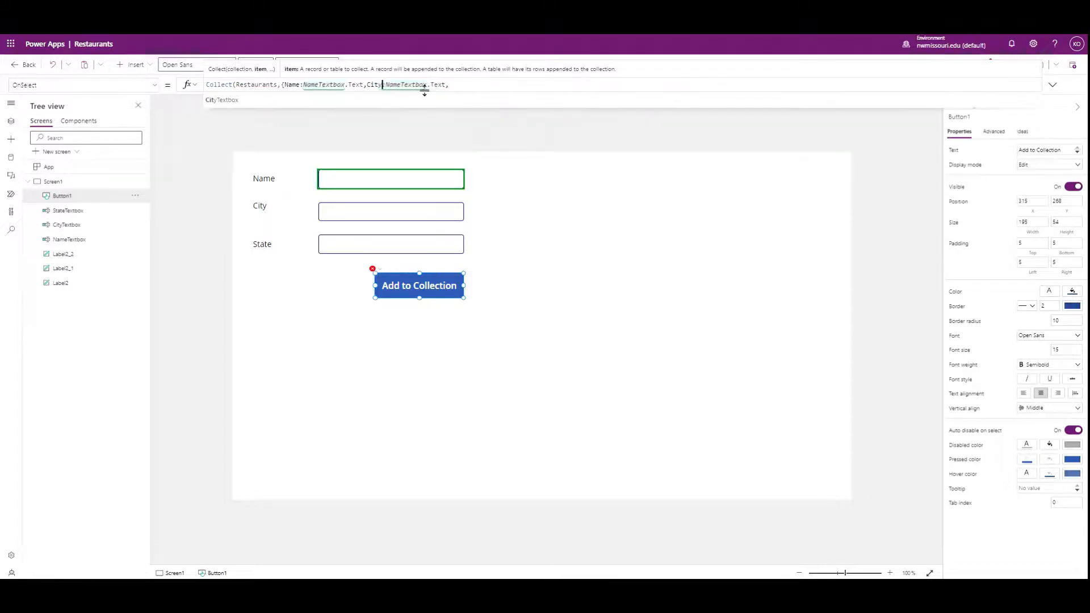
left_click_drag(400, 85, 392, 84)
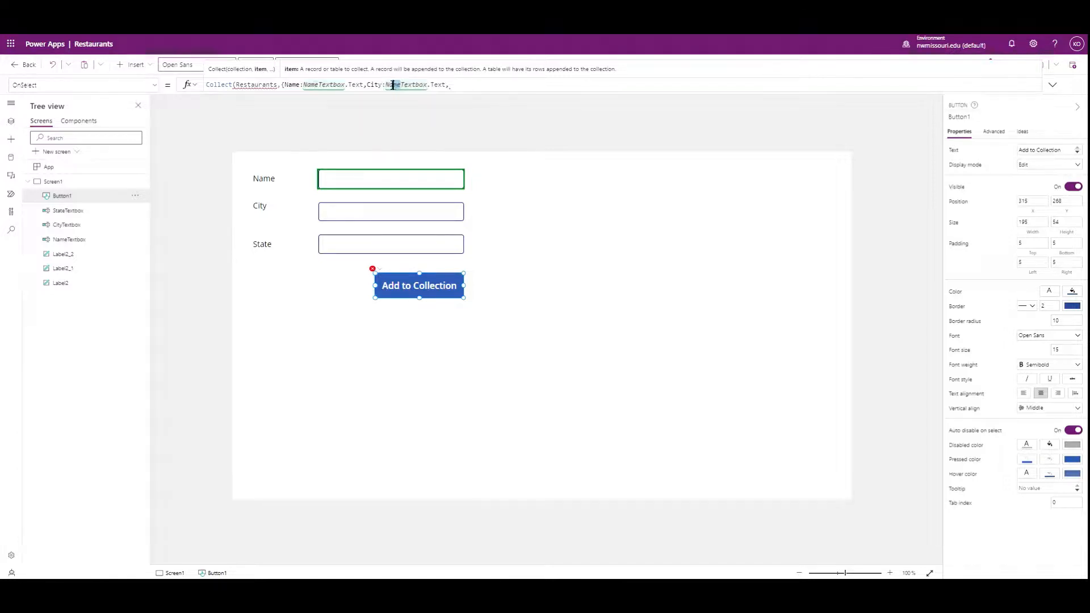
type("City")
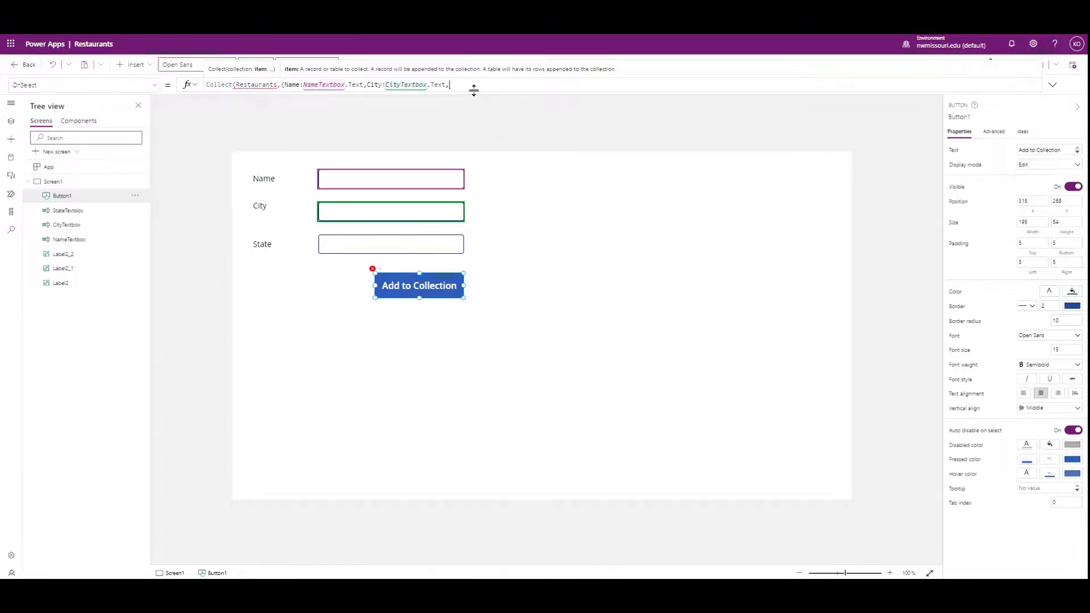
Add State:StateTextbox.Text to the record from another copy of the Name entry, without a trailing comma, and close the formula with })
key("ctrl+v")
left_click_drag(464, 83, 451, 84)
type("S")
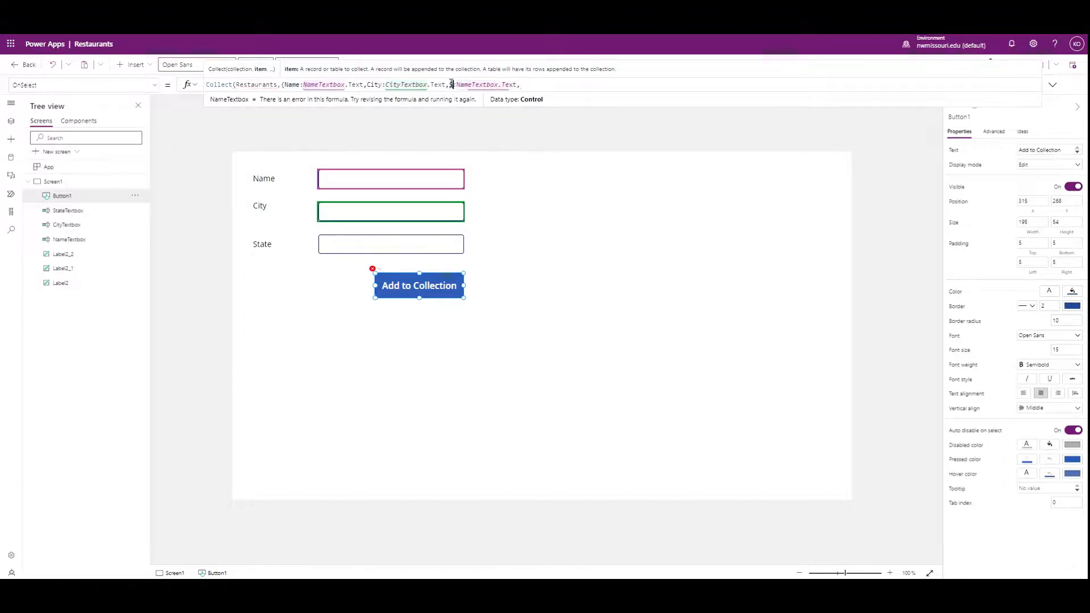
type("tate")
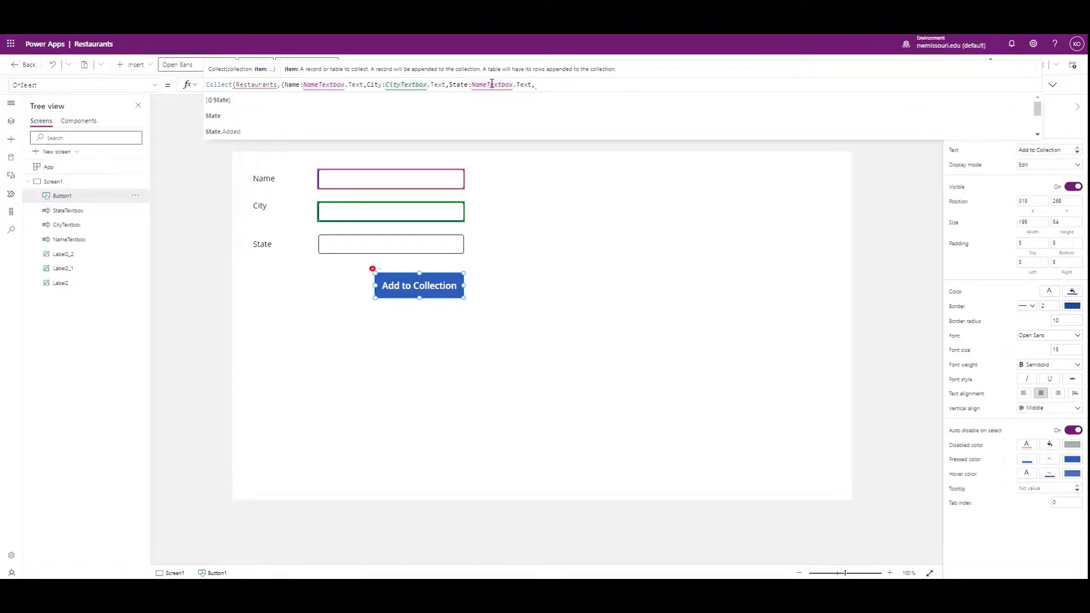
left_click_drag(487, 86, 477, 85)
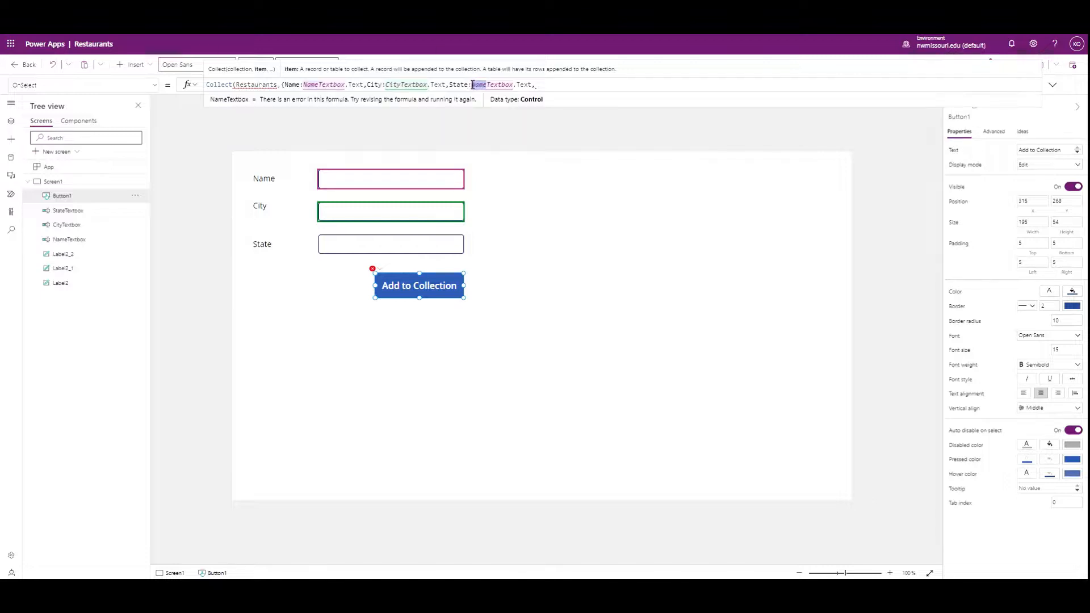
type("State")
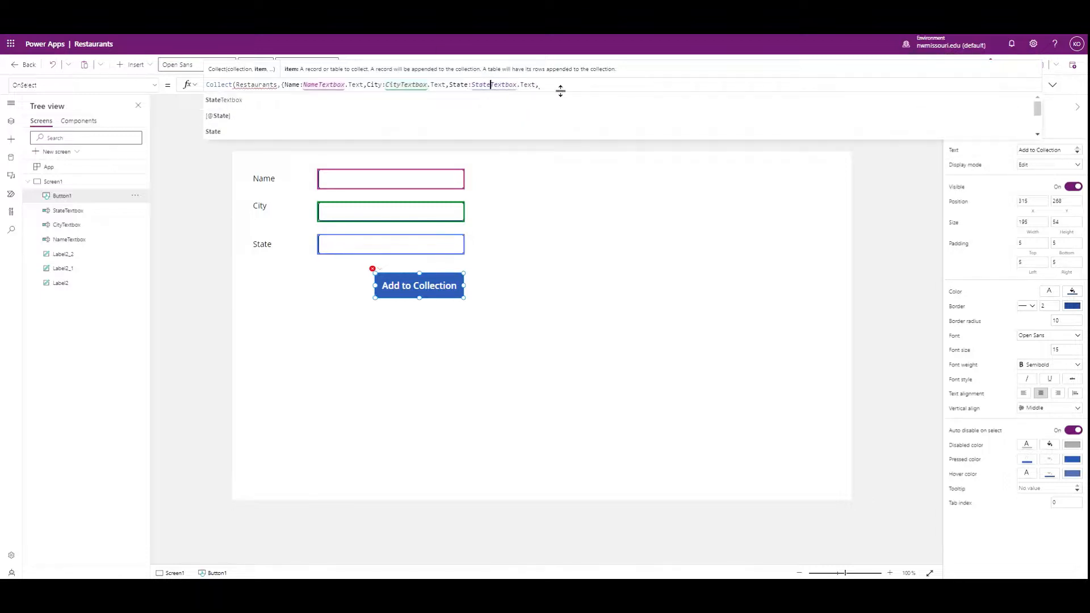
left_click(555, 87)
key("BackSpace")
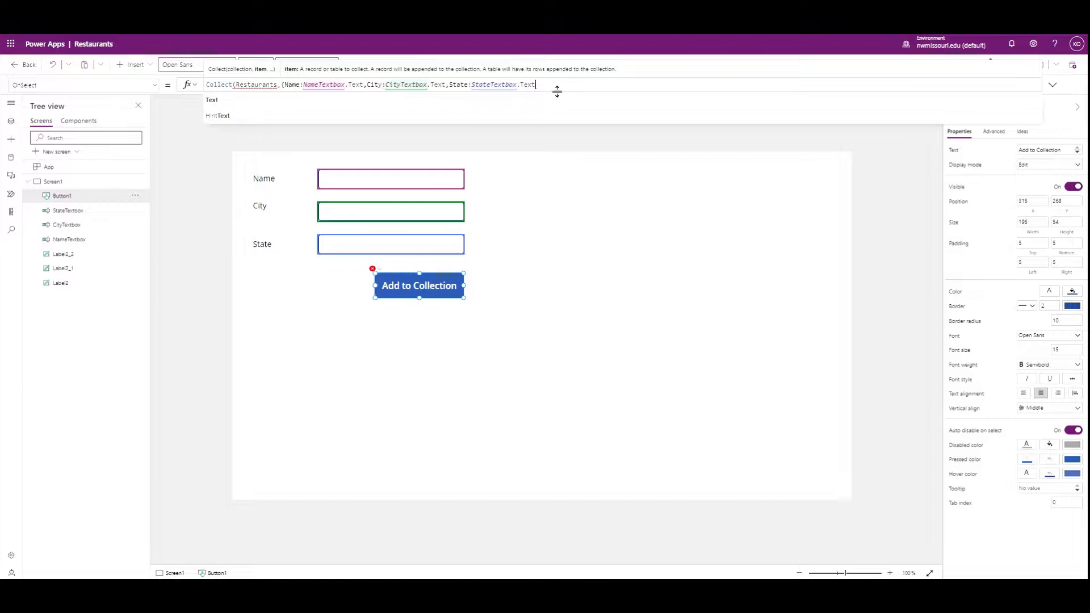
type("}")
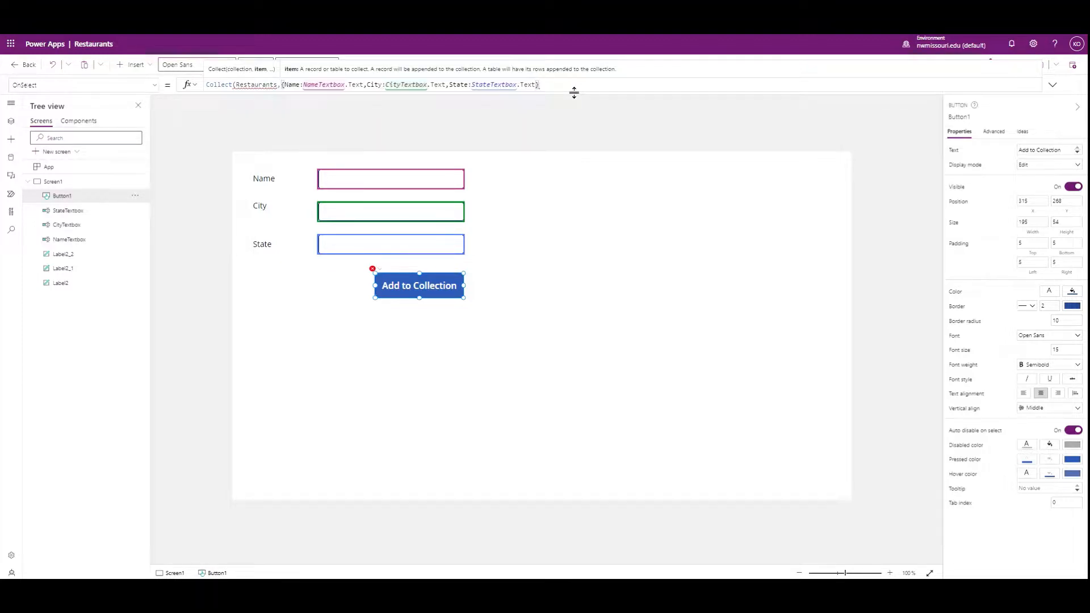
type(")")
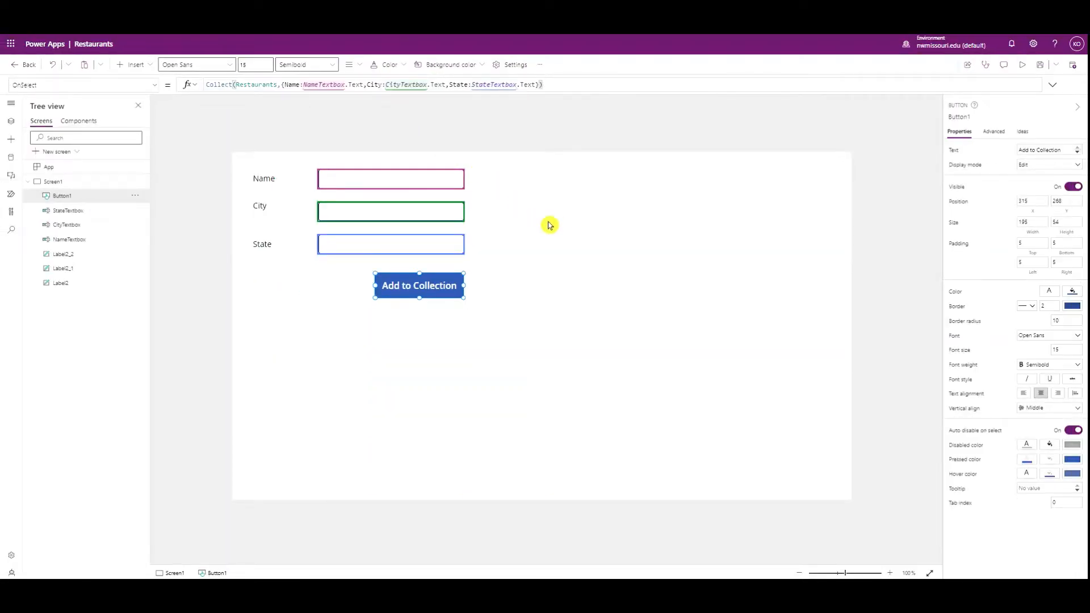
left_click(747, 329)
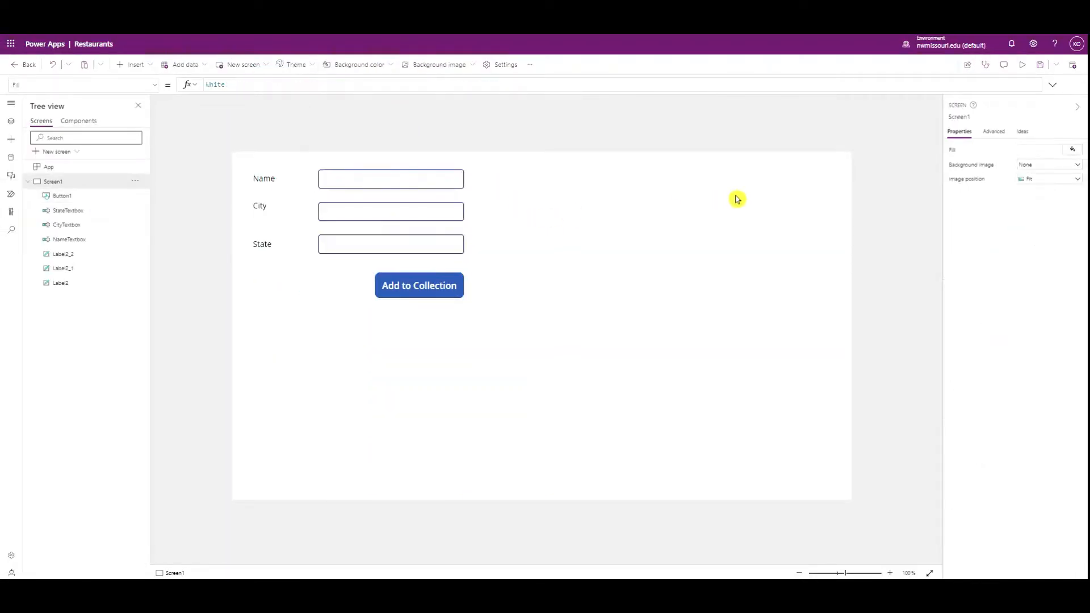
Preview the app, add Burger King, Charleston, South Carolina to the collection, and return to the editor
left_click(1023, 65)
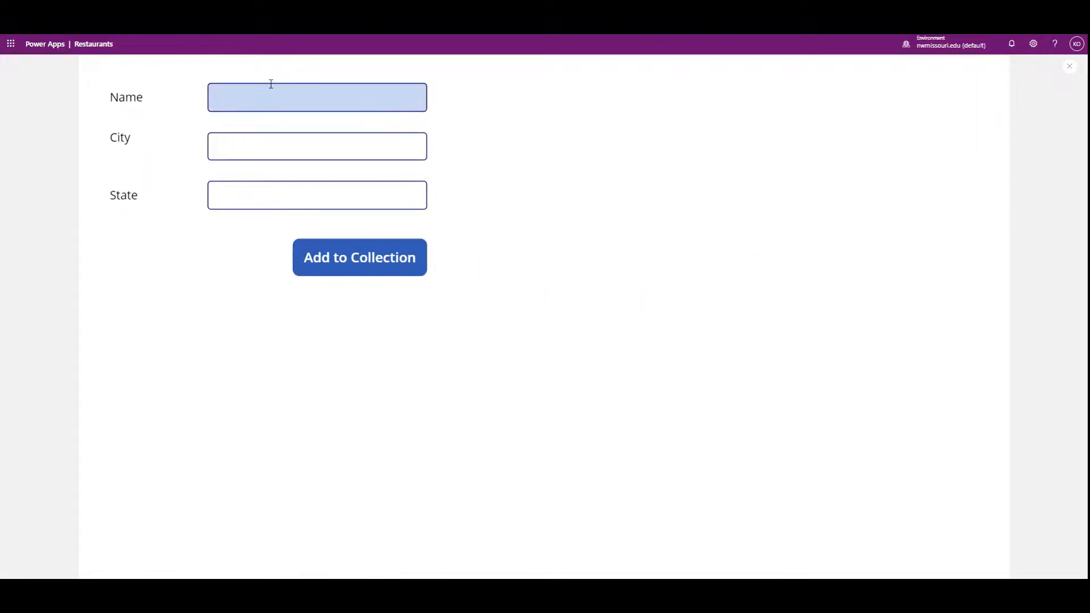
left_click(258, 93)
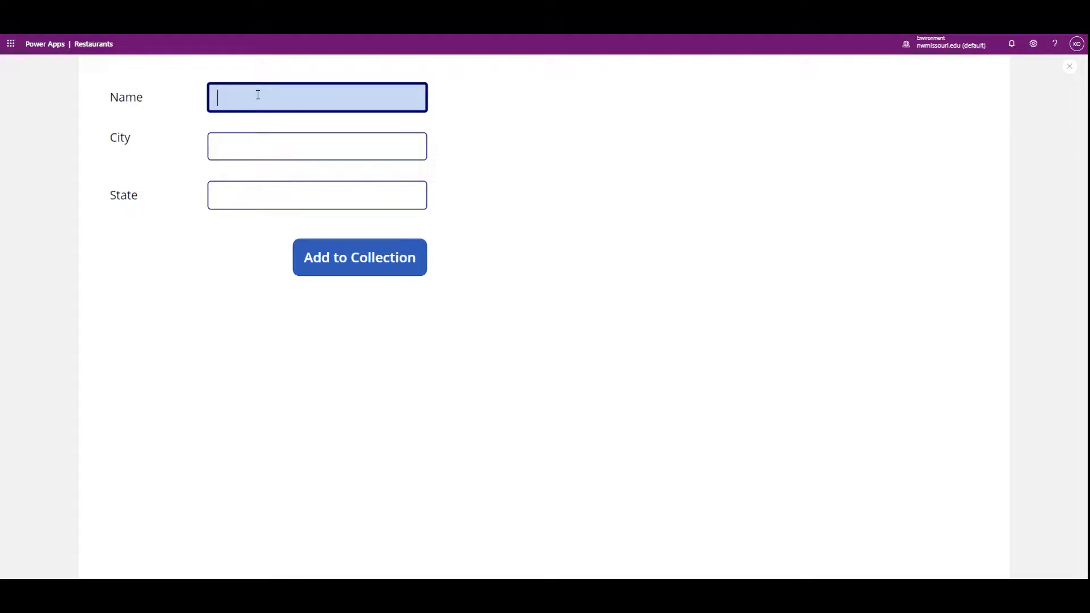
type("Burger King")
left_click(269, 150)
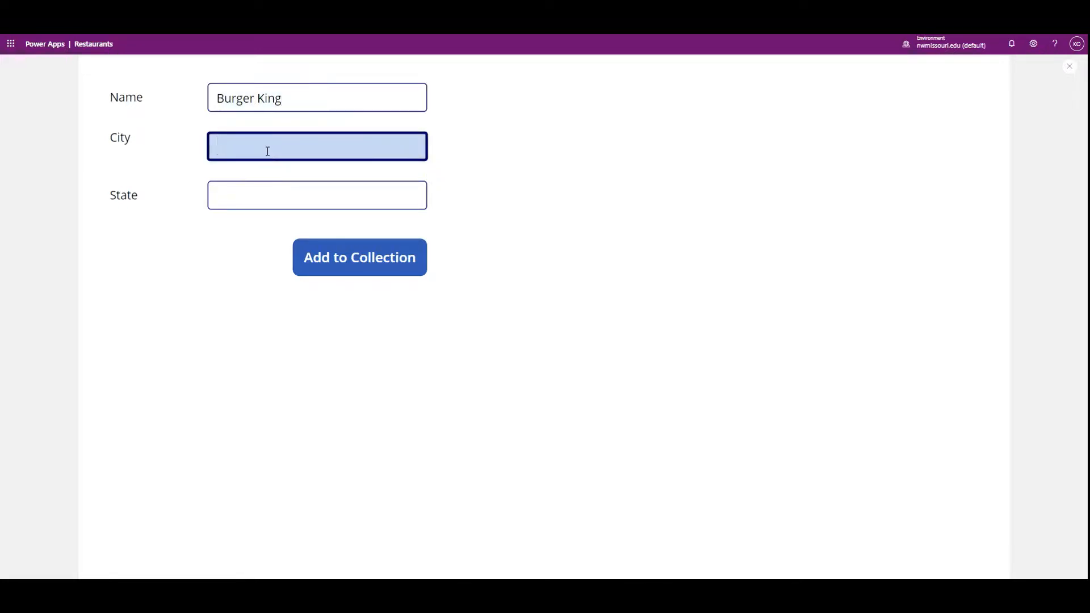
type("Charleston")
left_click(327, 183)
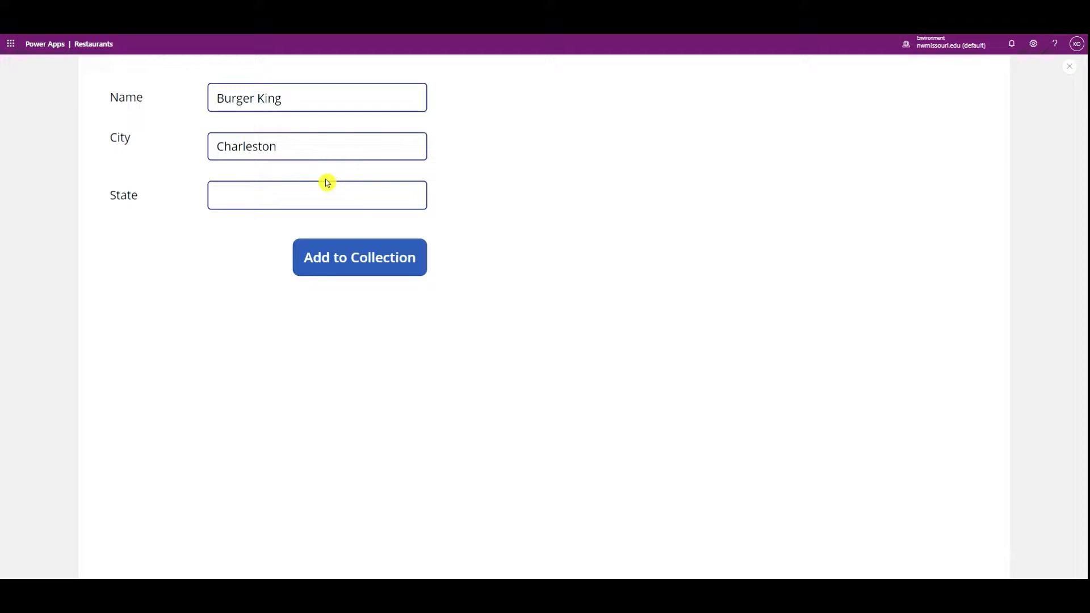
left_click(326, 185)
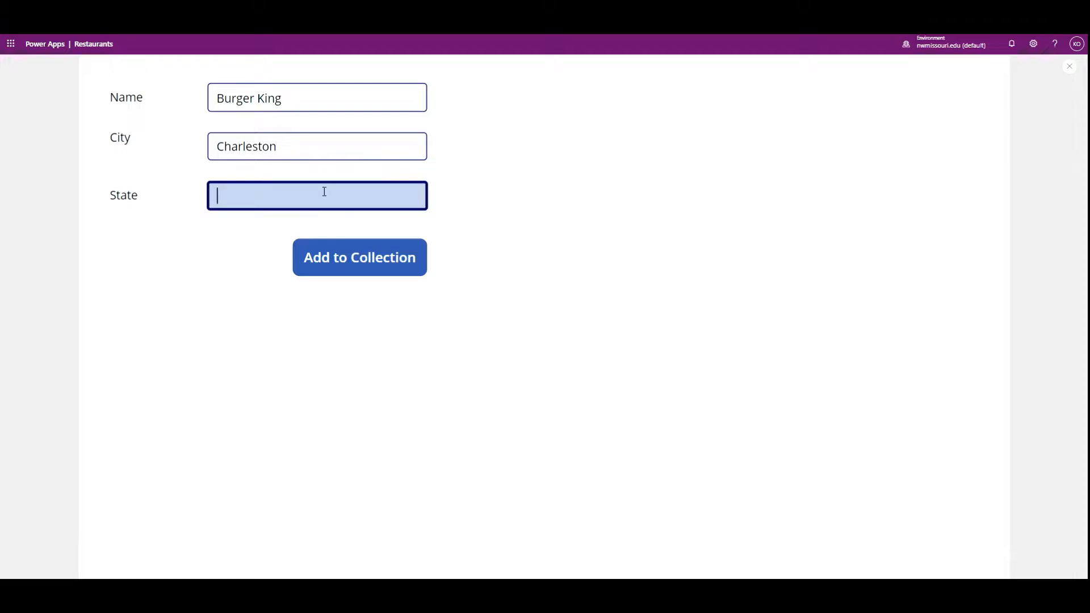
type("South Carolina")
left_click(357, 267)
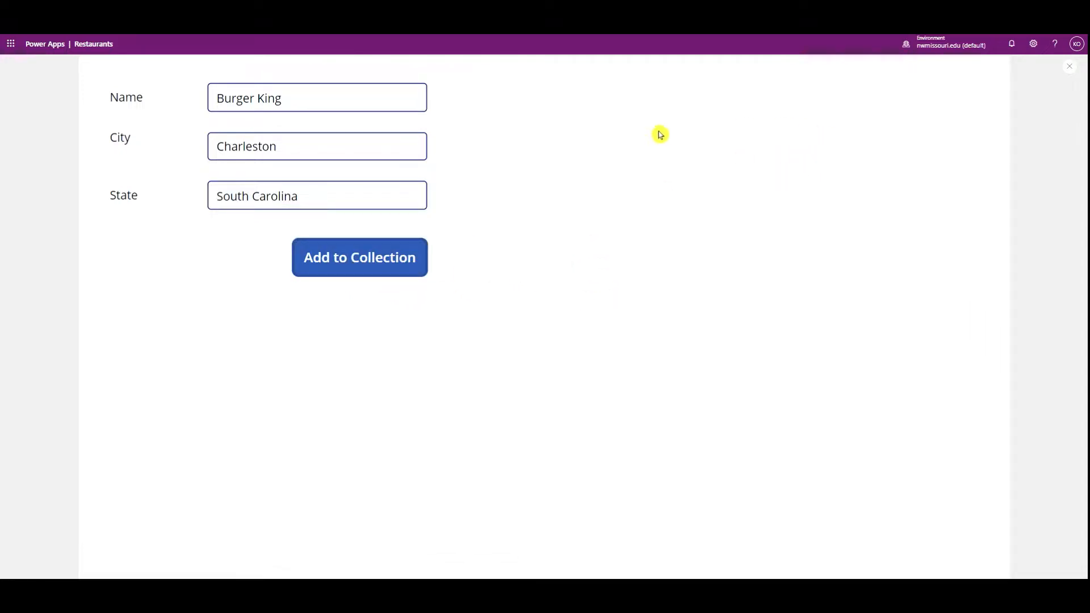
left_click(1069, 67)
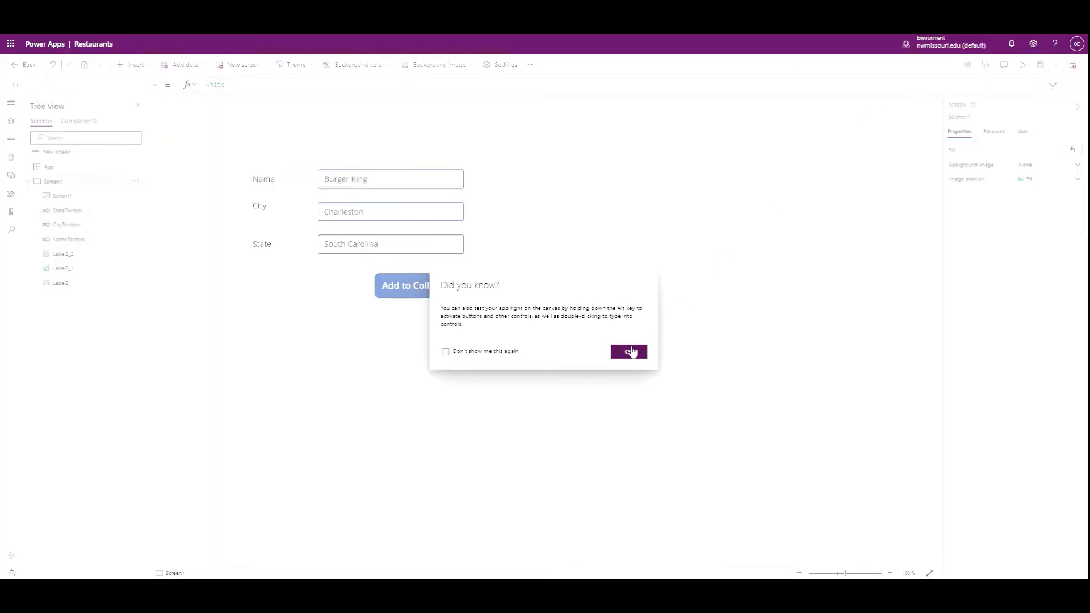
left_click(457, 352)
left_click(629, 352)
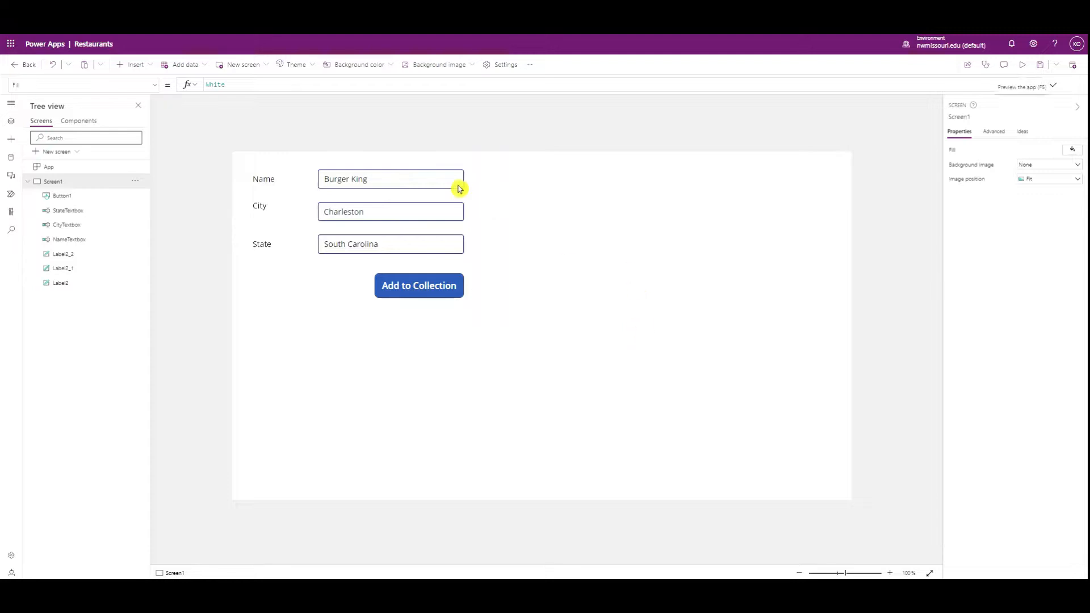
Inspect the contents of the Restaurants collection and return to the canvas
left_click(532, 68)
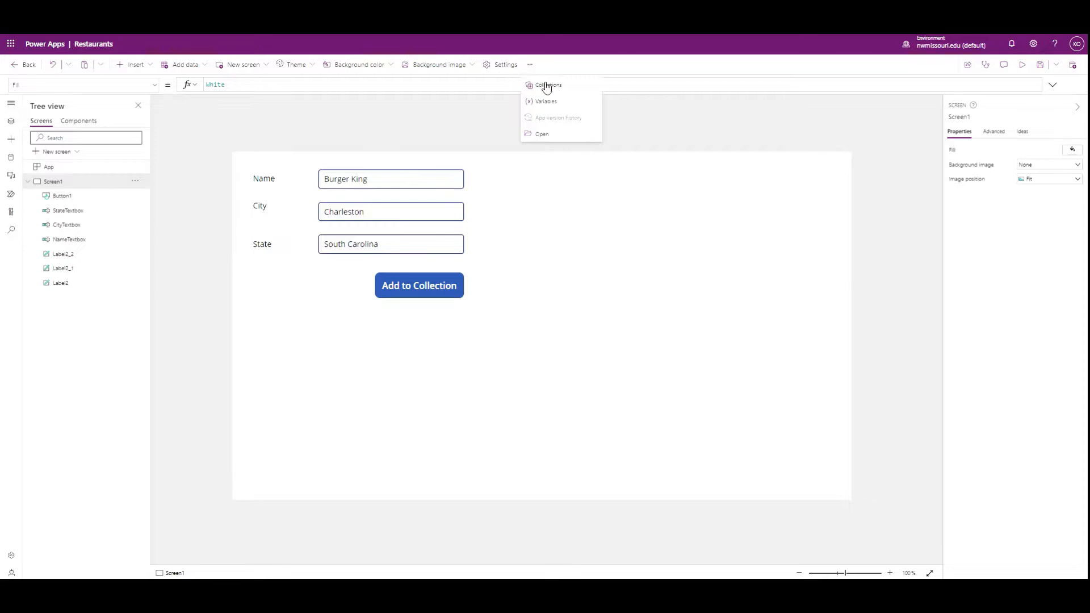
left_click(555, 87)
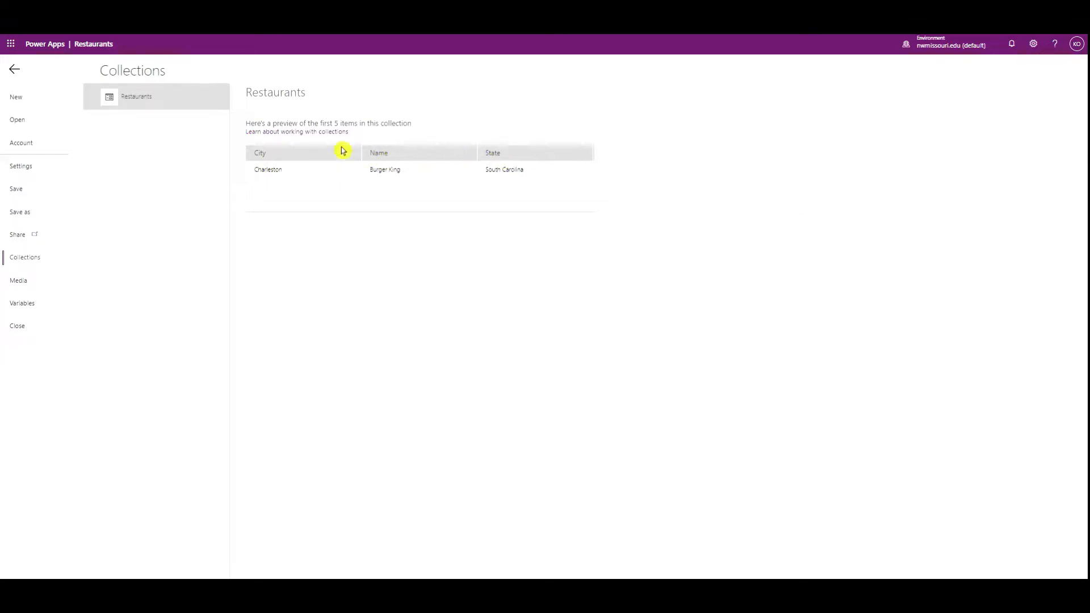
left_click(14, 69)
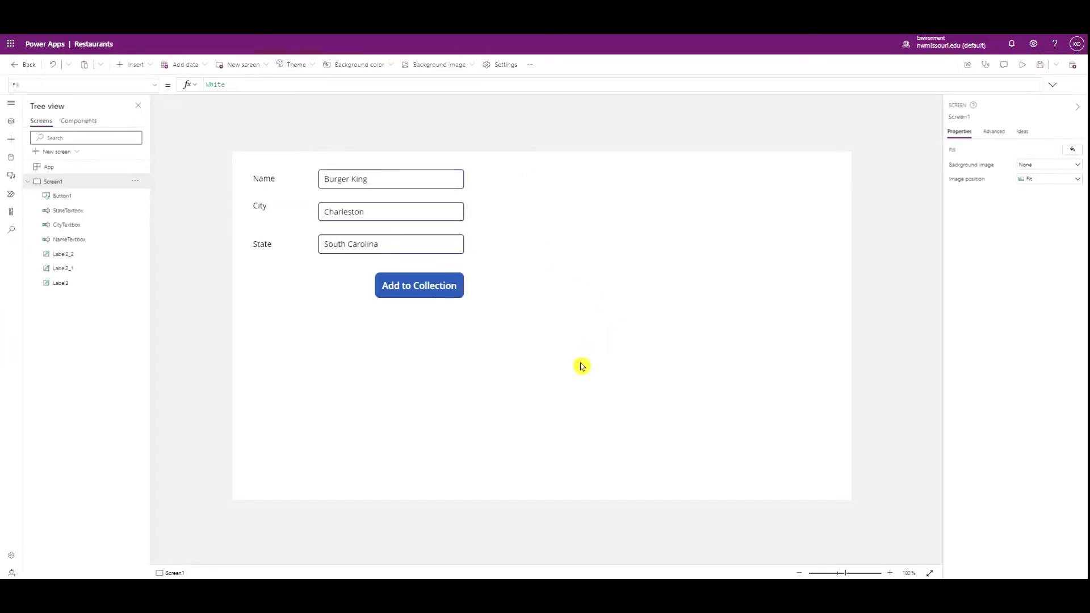
Insert a vertical gallery on the screen with the Restaurants collection as its data source
left_click(151, 66)
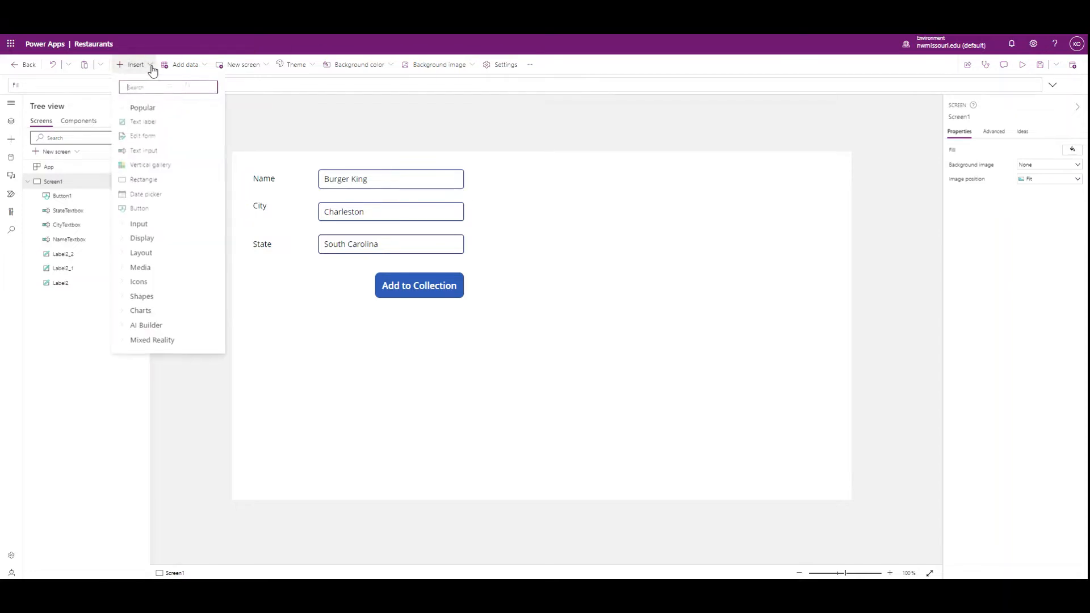
left_click(165, 171)
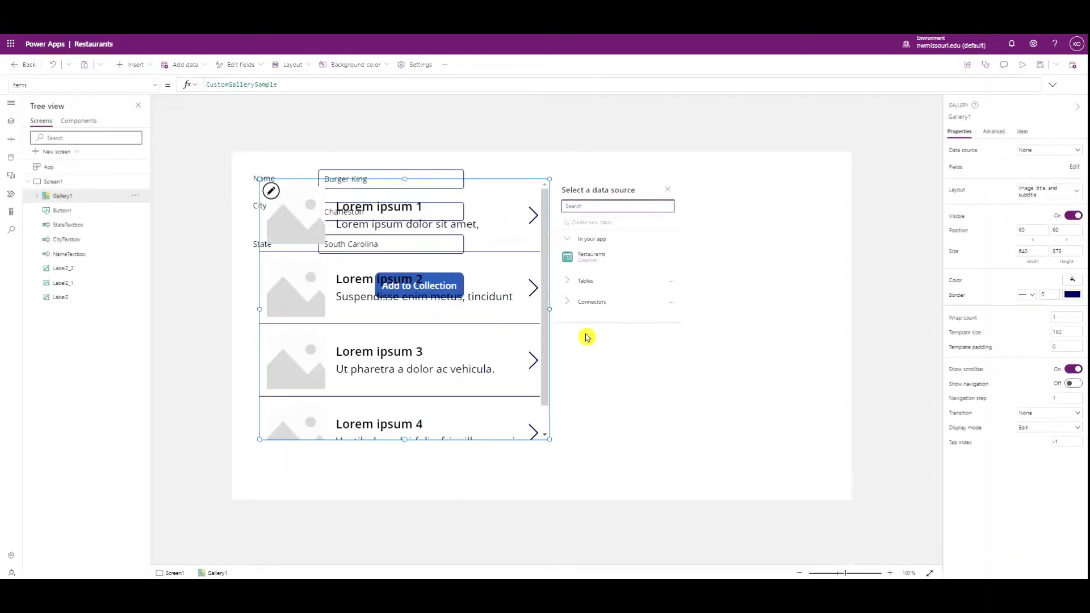
left_click(592, 260)
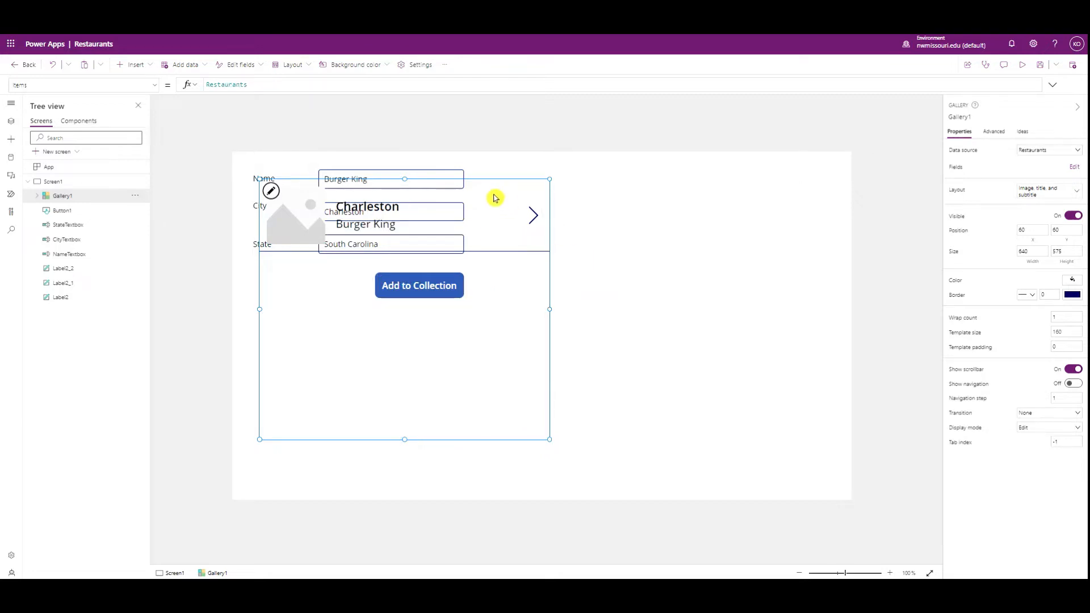
Move the gallery into the empty area beside the input form and set its layout to Title and subtitle
left_click_drag(481, 321, 749, 325)
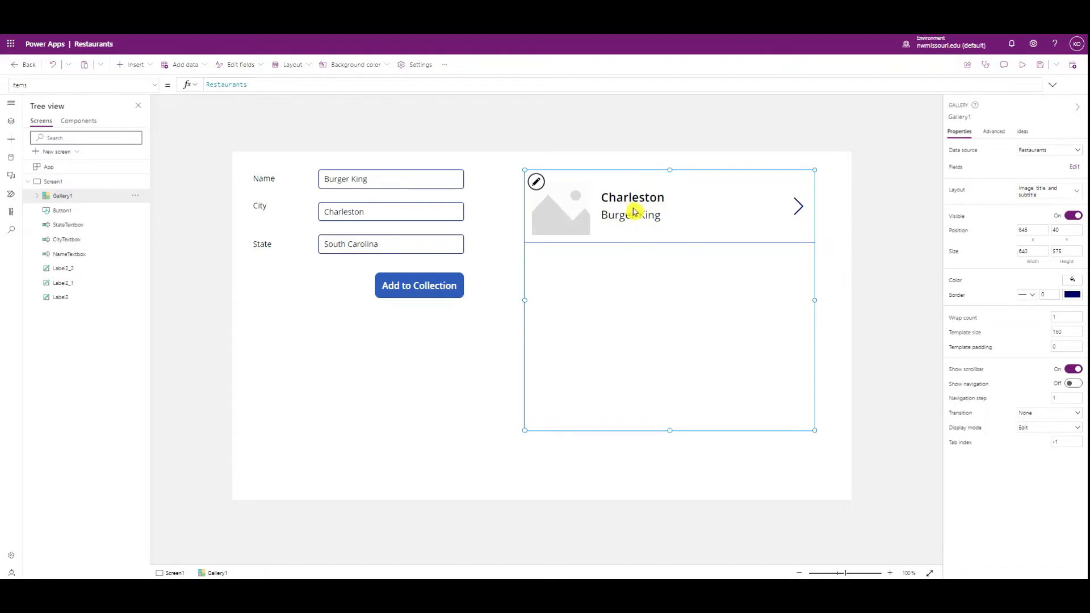
left_click(1078, 193)
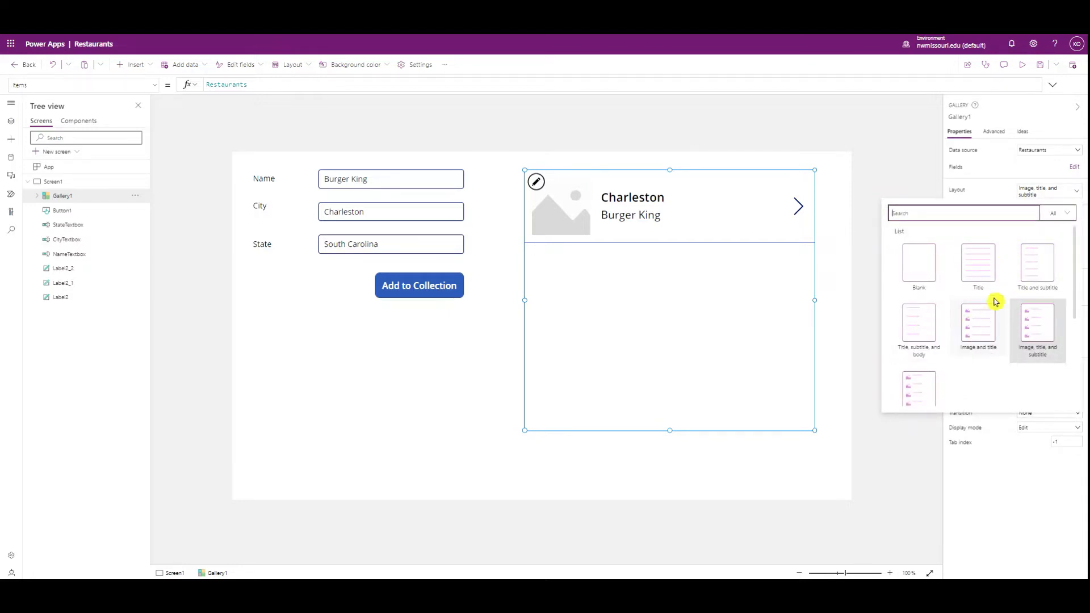
left_click(1033, 281)
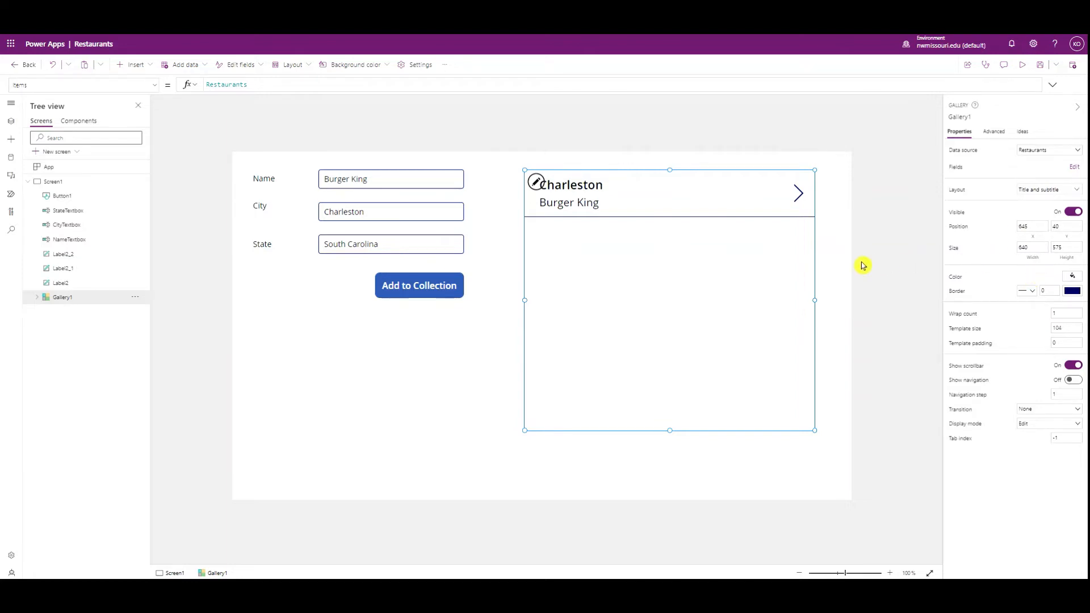
Preview the app and add a second restaurant to the collection: Wendys in Columbia, keeping South Carolina as the state
left_click(1024, 67)
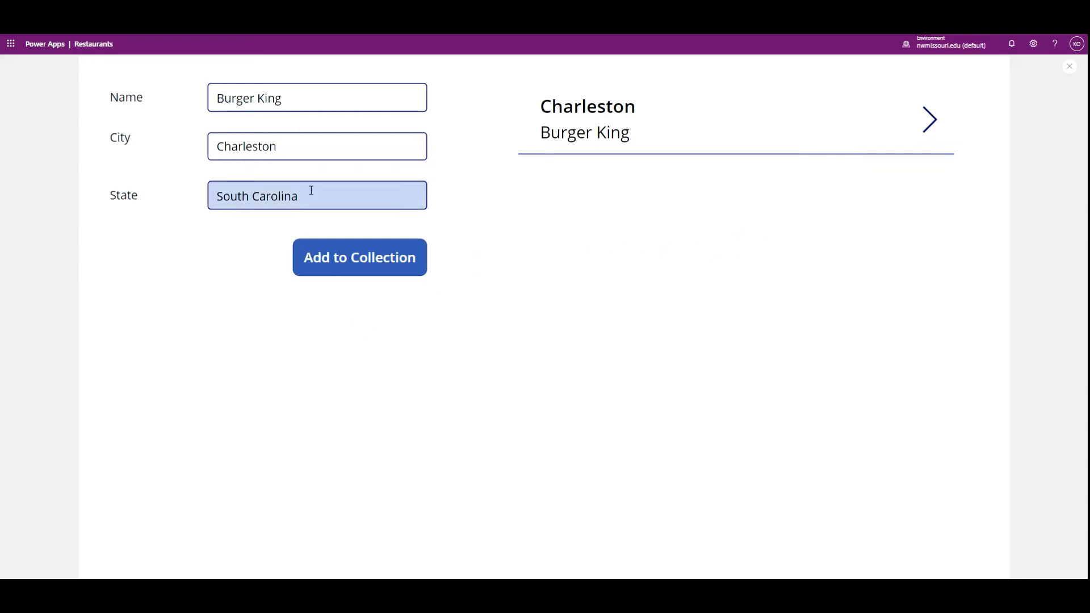
left_click(302, 101)
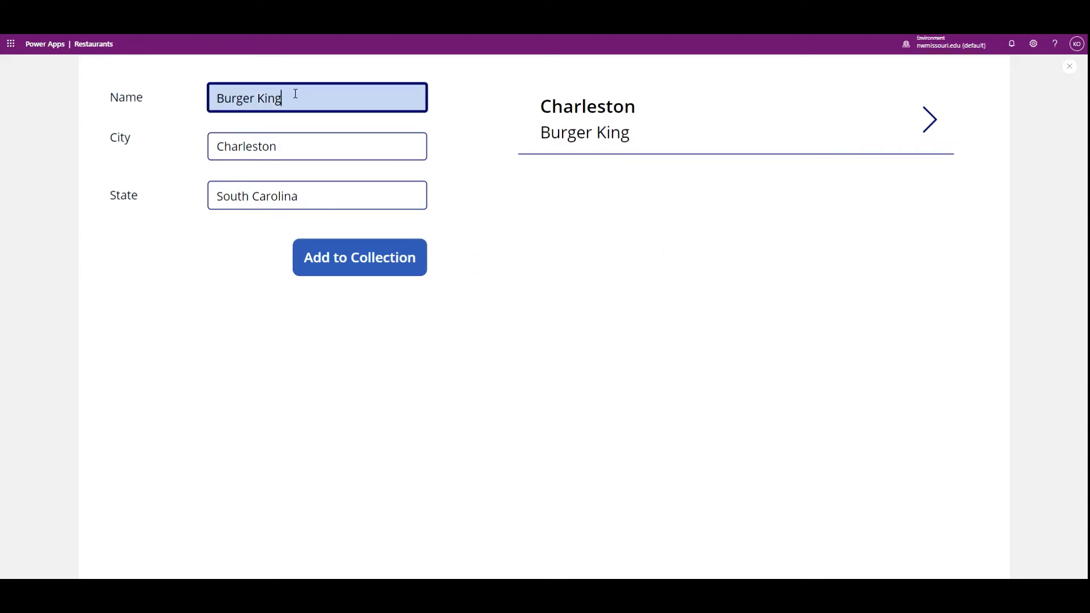
key("ctrl+a")
key("BackSpace")
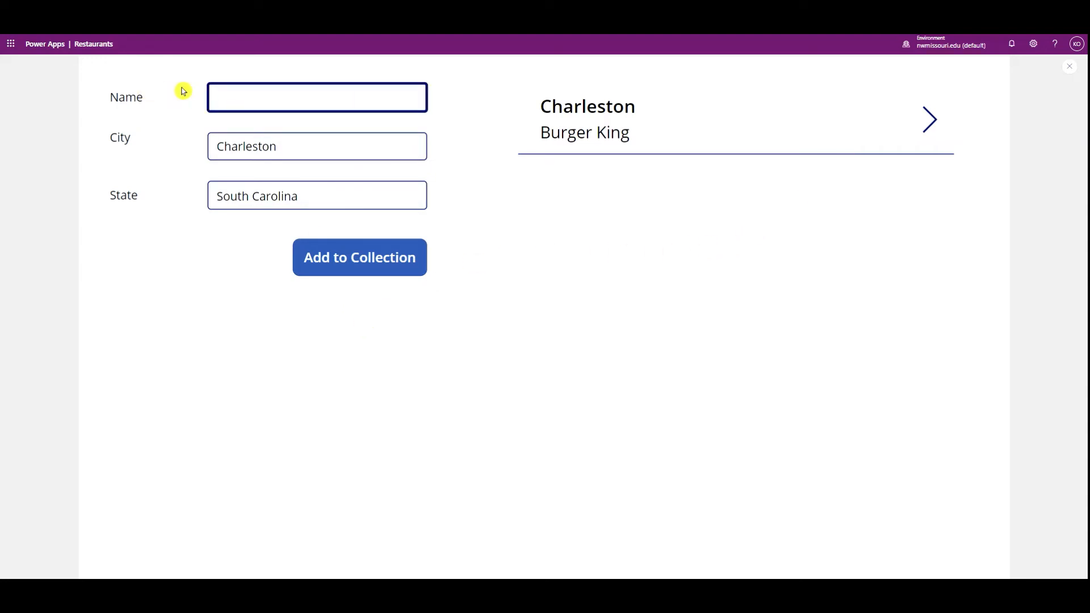
type("Wendys")
left_click_drag(280, 146, 203, 145)
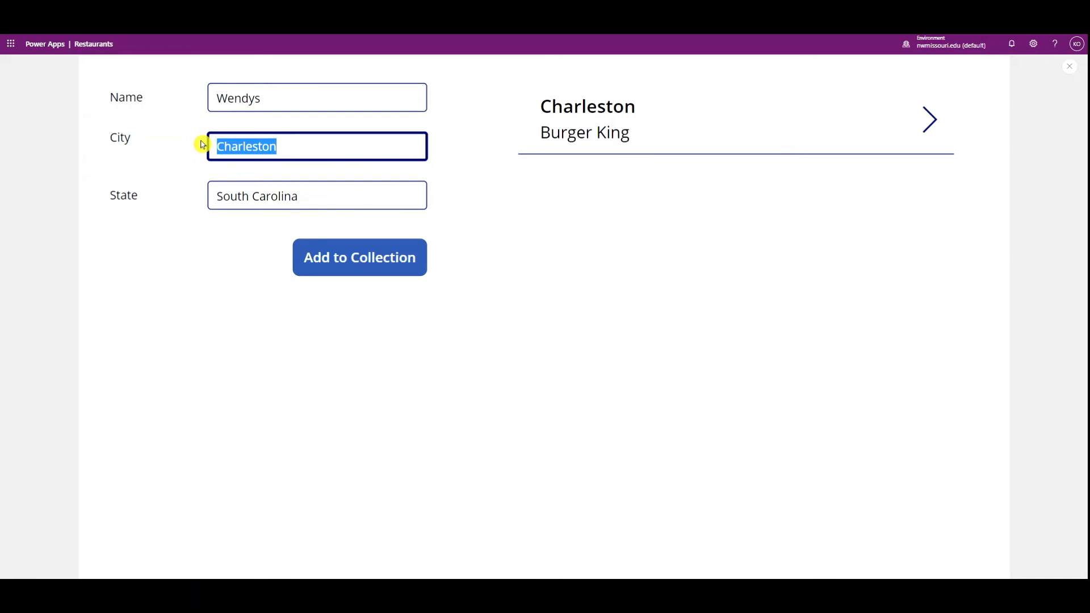
type("Colum")
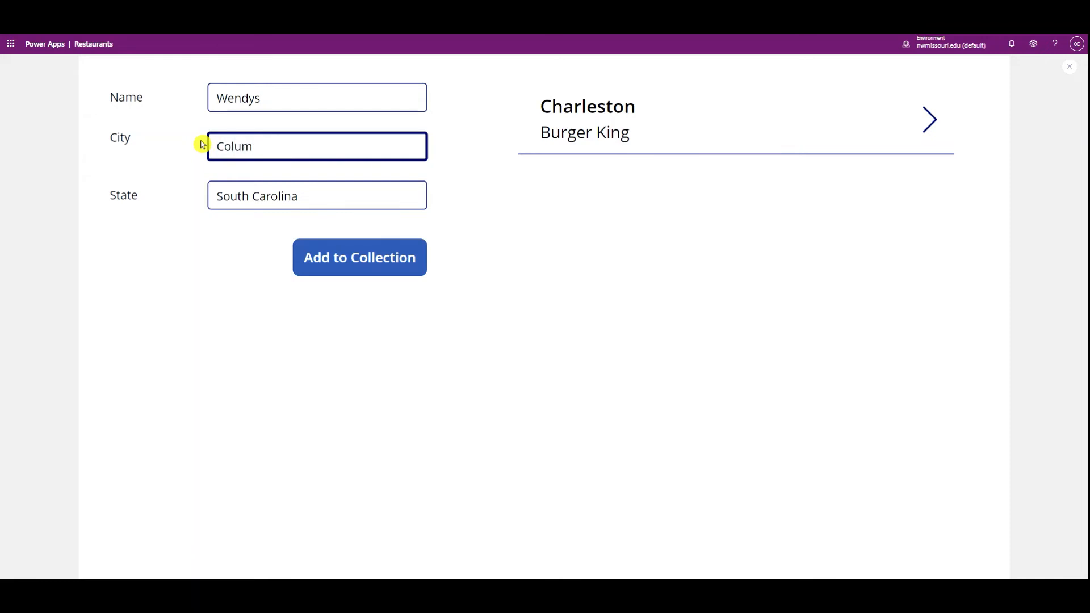
type("nbia")
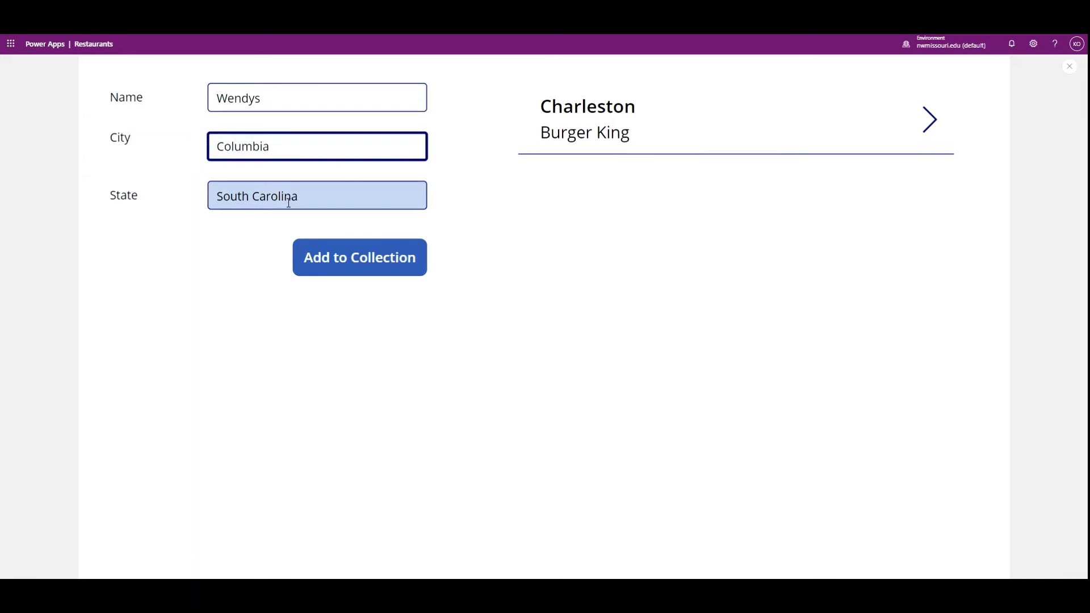
left_click(312, 191)
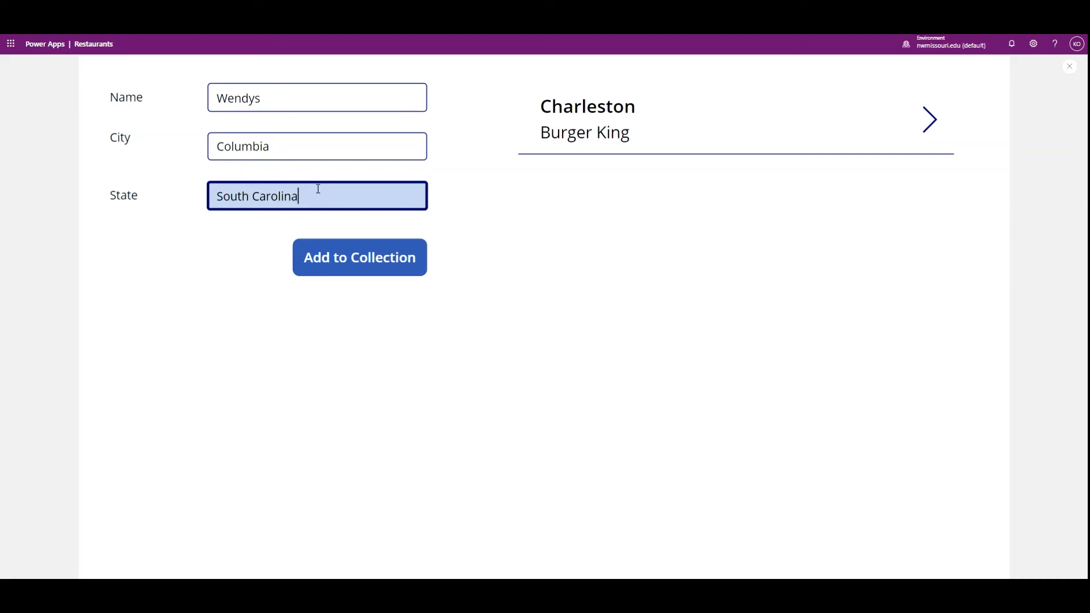
left_click(365, 266)
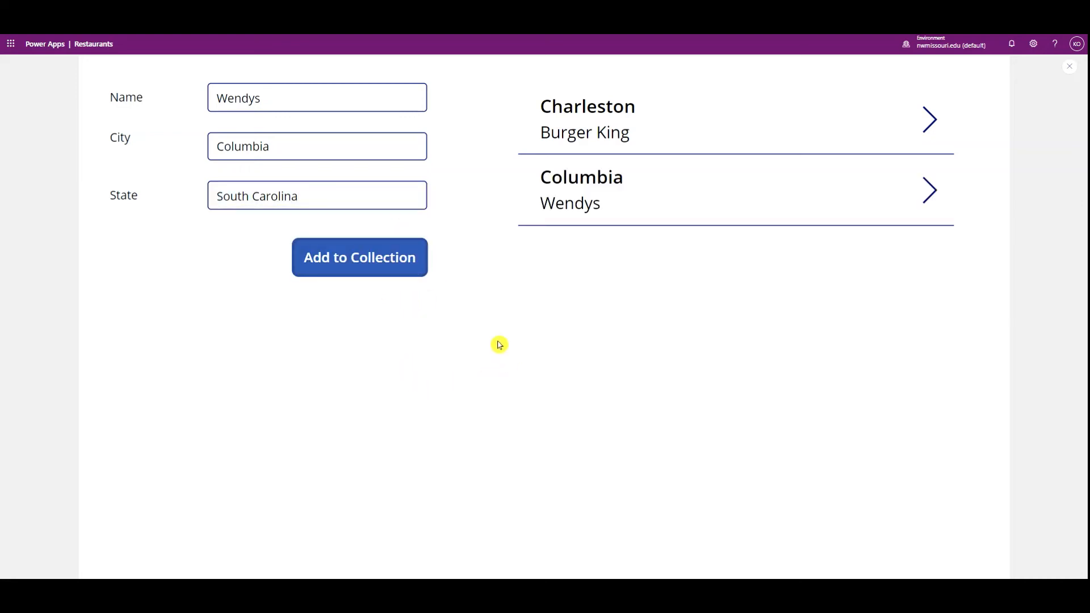